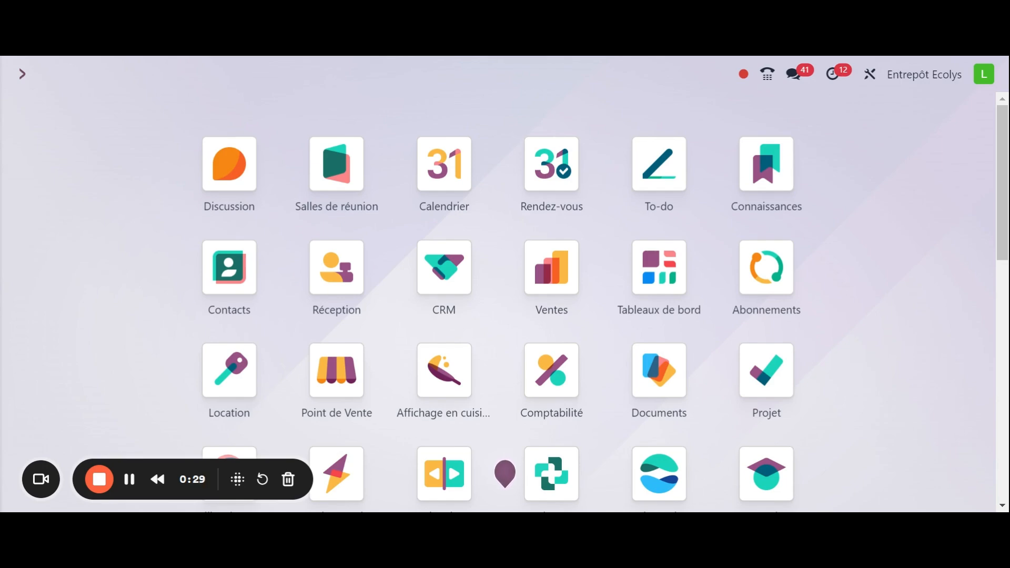
Open the Abonnements app and view the order lines of the subscription with a 280,00 € recurring amount.
{"action": "type", "text": "abo"}
{"action": "key", "text": "Return"}
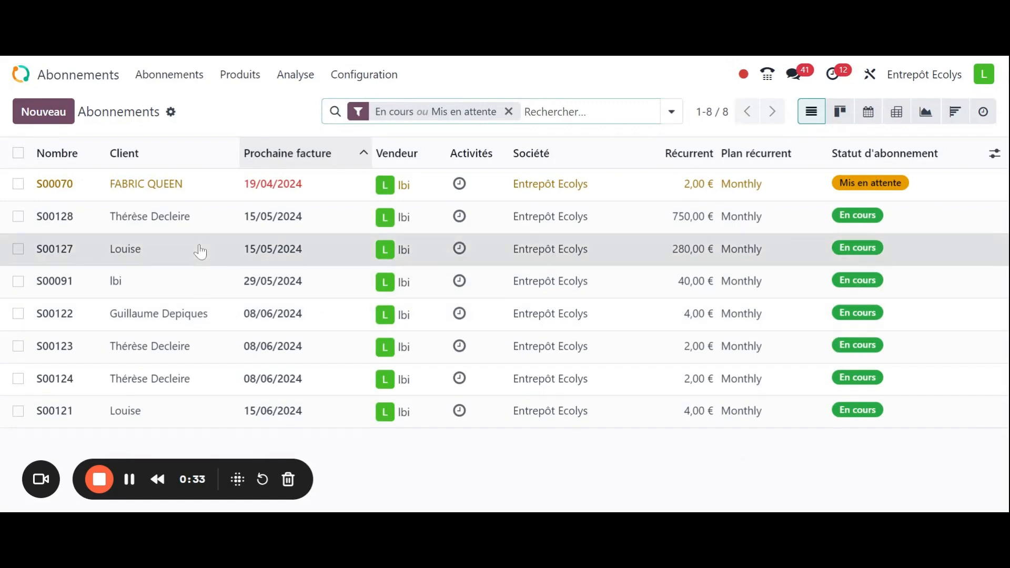
{"action": "left_click", "coordinate": [199, 250]}
{"action": "scroll", "coordinate": [285, 298], "scroll_direction": "down", "scroll_amount": 5}
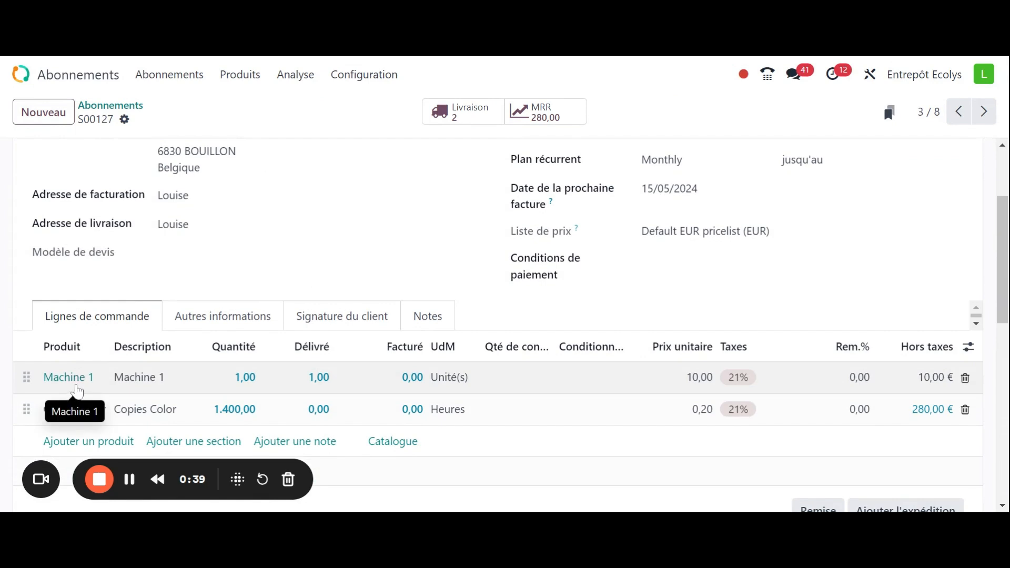
Open the Machine 1 product from the order lines and check its Récurrent option and invoicing policy.
{"action": "left_click", "coordinate": [76, 389]}
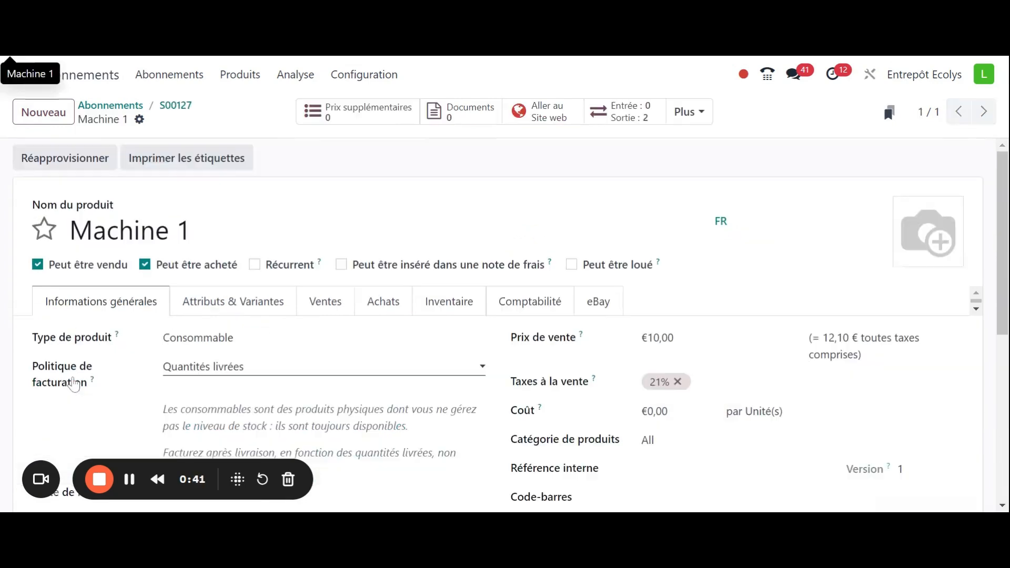
{"action": "scroll", "coordinate": [237, 263], "scroll_direction": "down", "scroll_amount": 1}
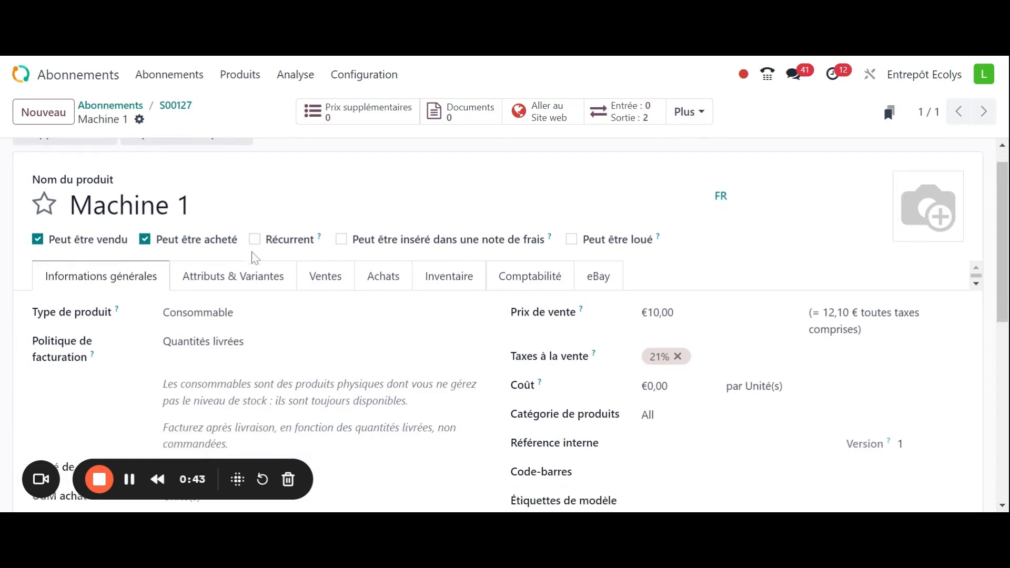
{"action": "scroll", "coordinate": [268, 244], "scroll_direction": "down", "scroll_amount": 1}
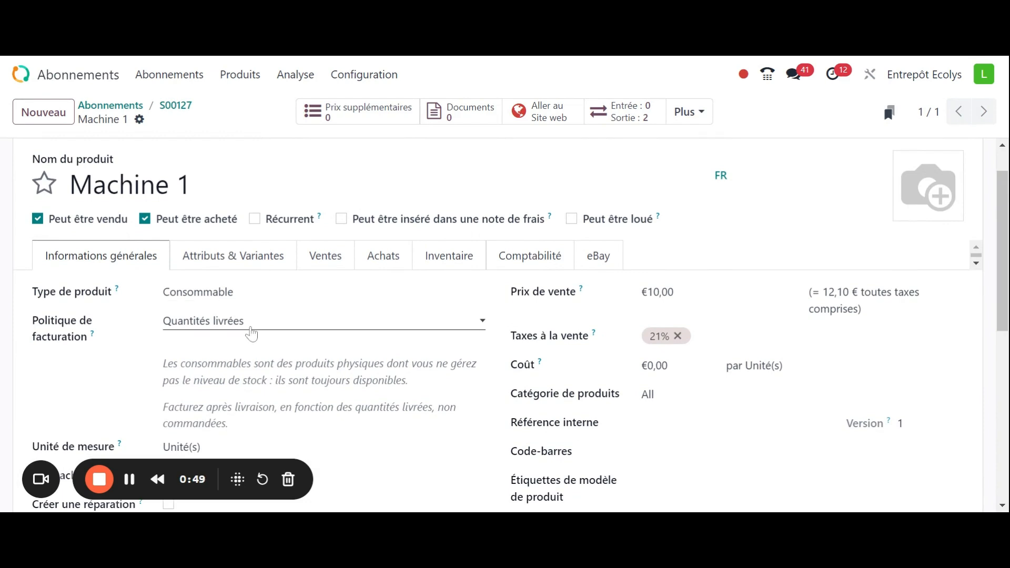
{"action": "scroll", "coordinate": [252, 333], "scroll_direction": "up", "scroll_amount": 2}
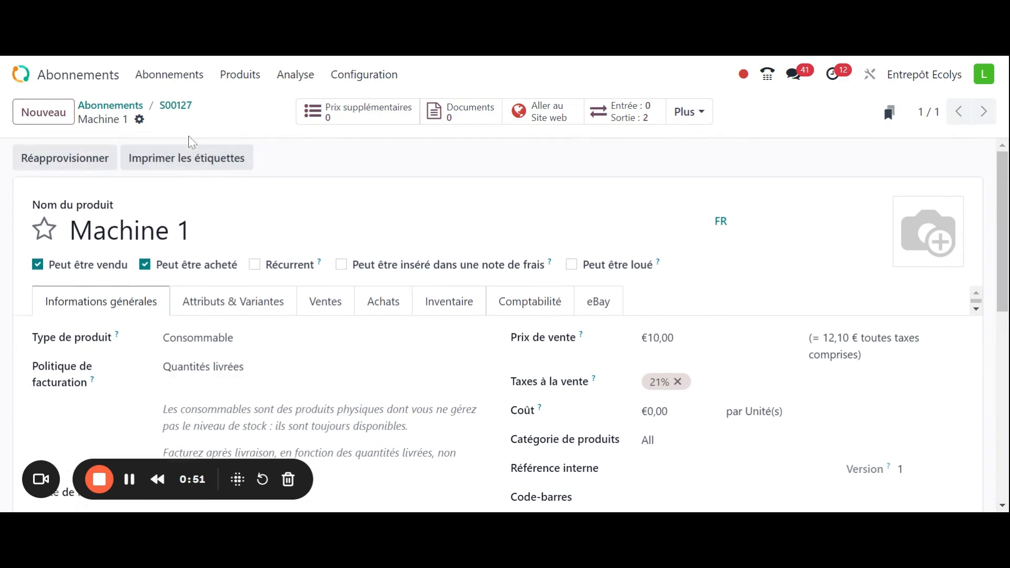
Return to the subscription and open the Copies Color product from its order line to check its settings.
{"action": "left_click", "coordinate": [176, 105]}
{"action": "scroll", "coordinate": [137, 384], "scroll_direction": "down", "scroll_amount": 1}
{"action": "left_click", "coordinate": [76, 393]}
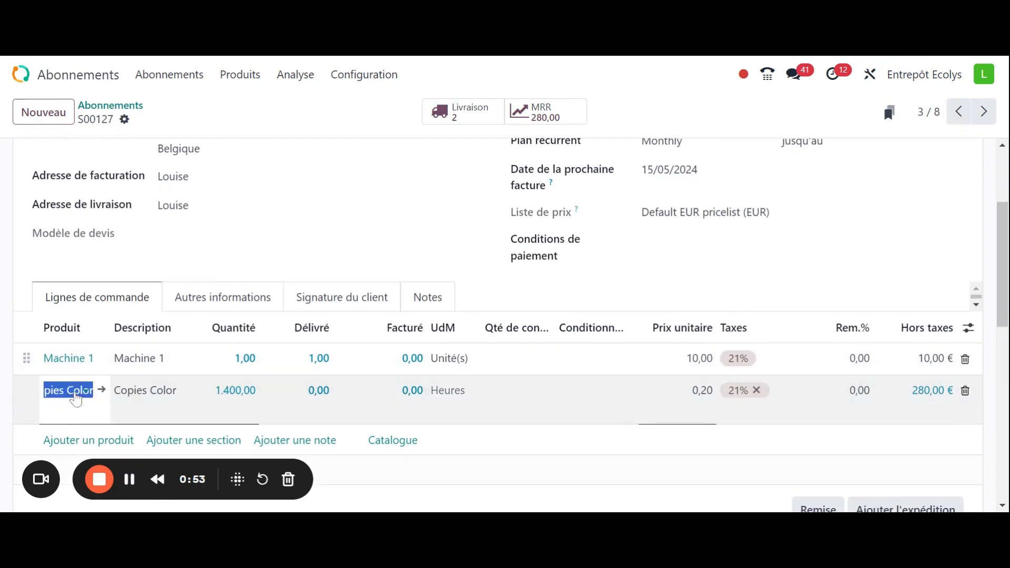
{"action": "left_click", "coordinate": [83, 391]}
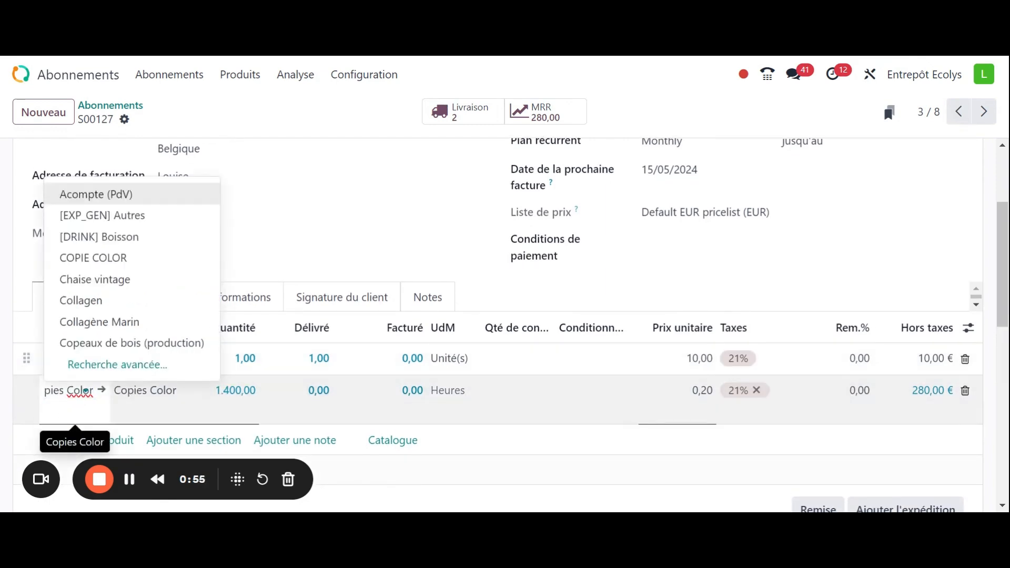
{"action": "left_click", "coordinate": [101, 389]}
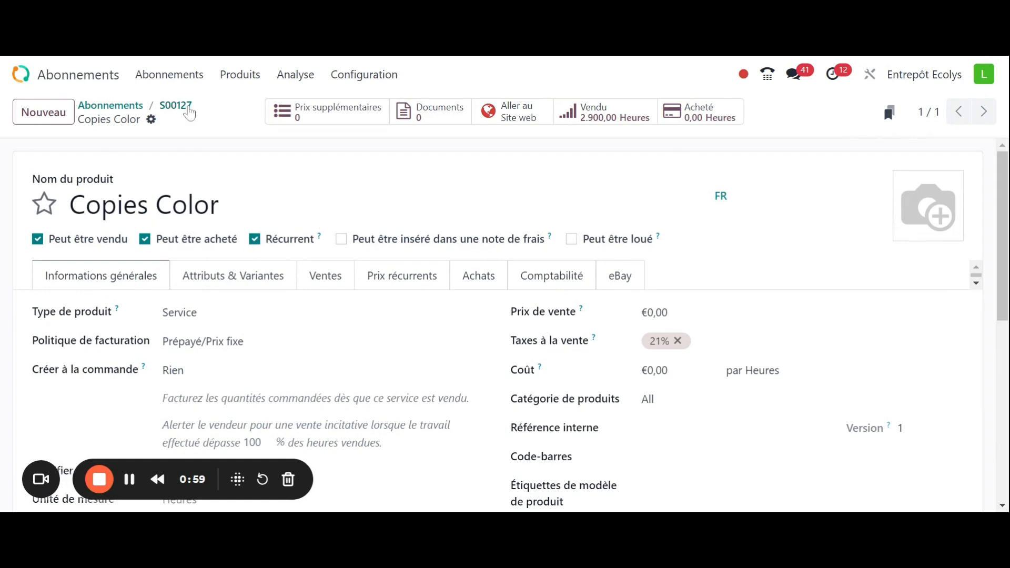
Go back to the subscription, review its recurring plan and next invoice date, and open its delivery transfers.
{"action": "left_click", "coordinate": [188, 106]}
{"action": "scroll", "coordinate": [340, 281], "scroll_direction": "up", "scroll_amount": 1}
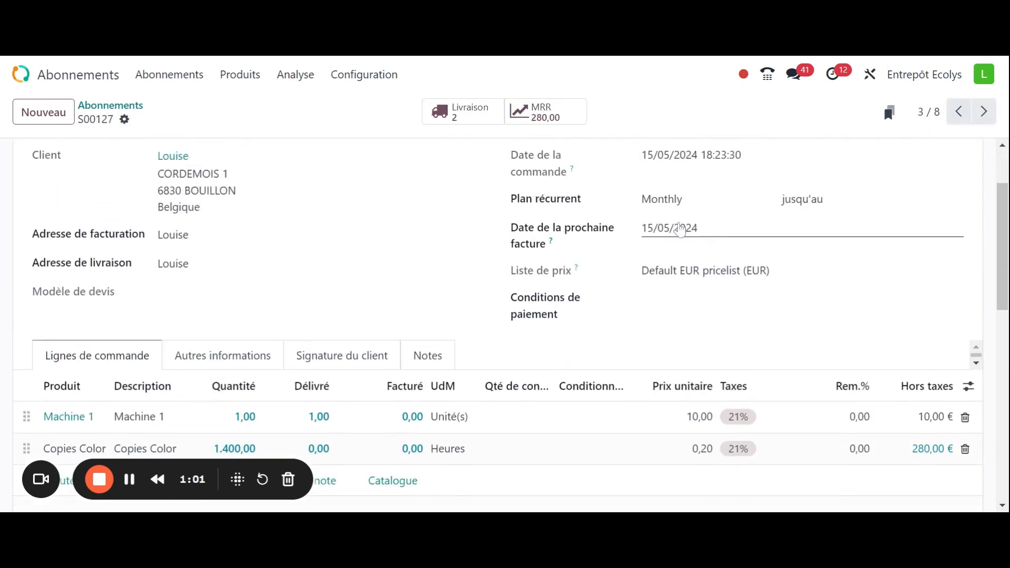
{"action": "scroll", "coordinate": [589, 287], "scroll_direction": "up", "scroll_amount": 1}
{"action": "scroll", "coordinate": [363, 408], "scroll_direction": "down", "scroll_amount": 1}
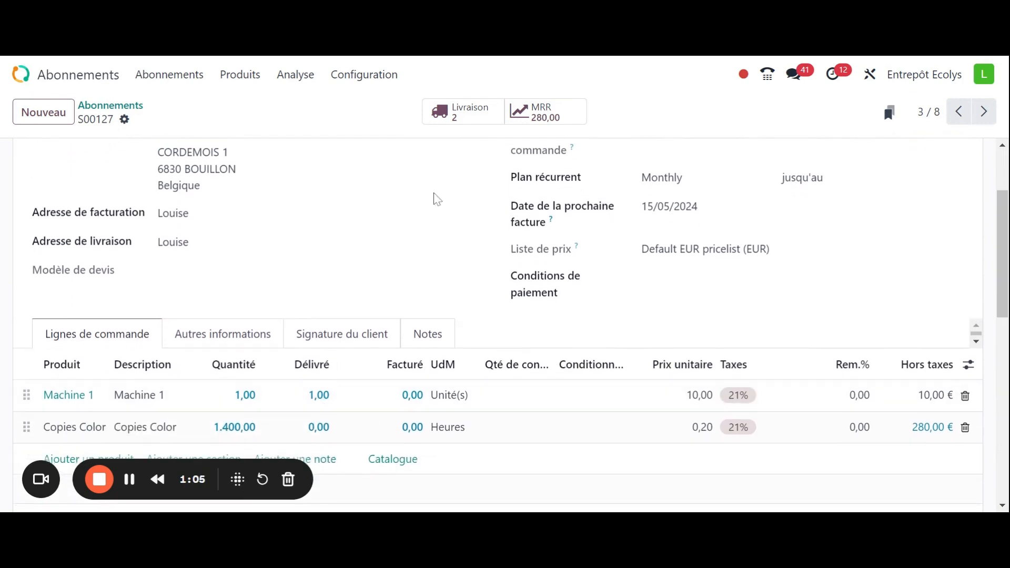
{"action": "scroll", "coordinate": [442, 184], "scroll_direction": "up", "scroll_amount": 2}
{"action": "left_click", "coordinate": [472, 126]}
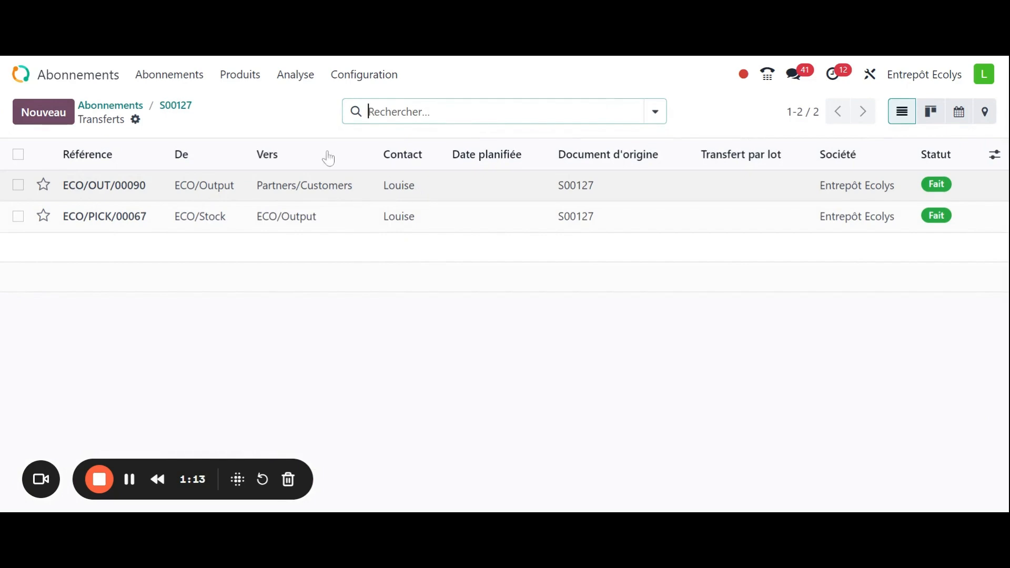
Return to the subscription list and review the order lines of the subscription with a 750,00 € recurring amount.
{"action": "left_click", "coordinate": [168, 107]}
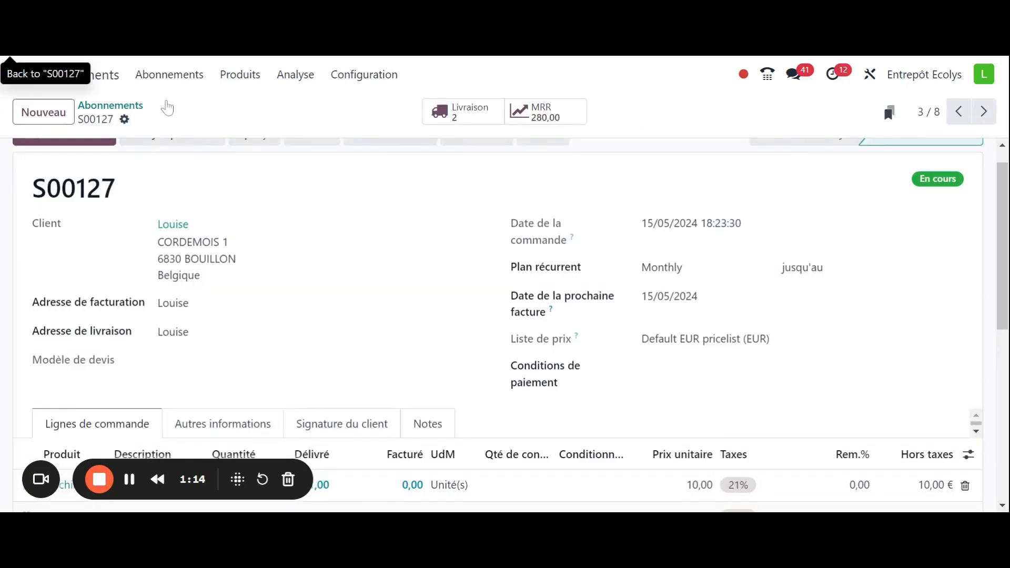
{"action": "left_click", "coordinate": [132, 106]}
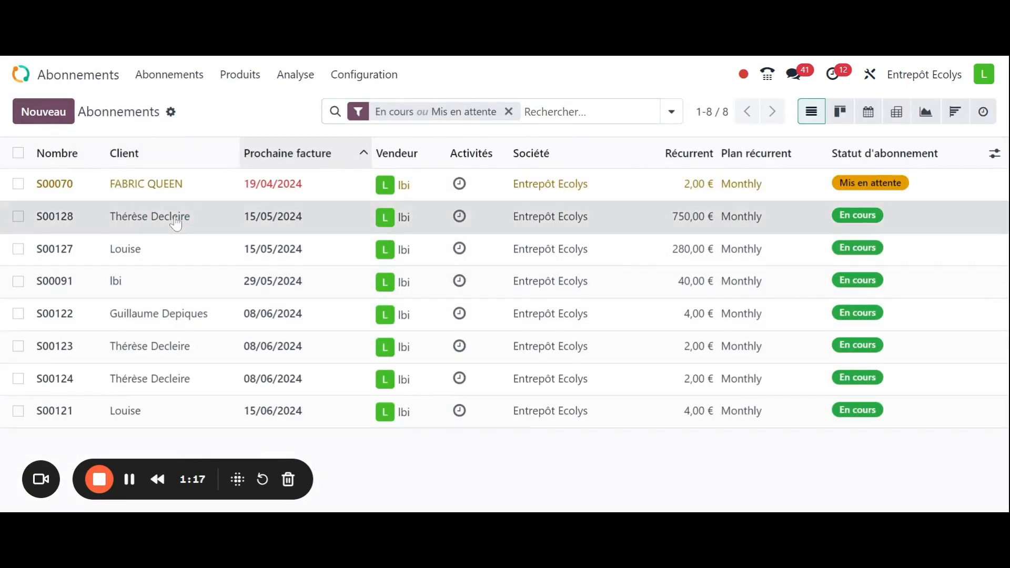
{"action": "left_click", "coordinate": [175, 217]}
{"action": "scroll", "coordinate": [175, 221], "scroll_direction": "down", "scroll_amount": 2}
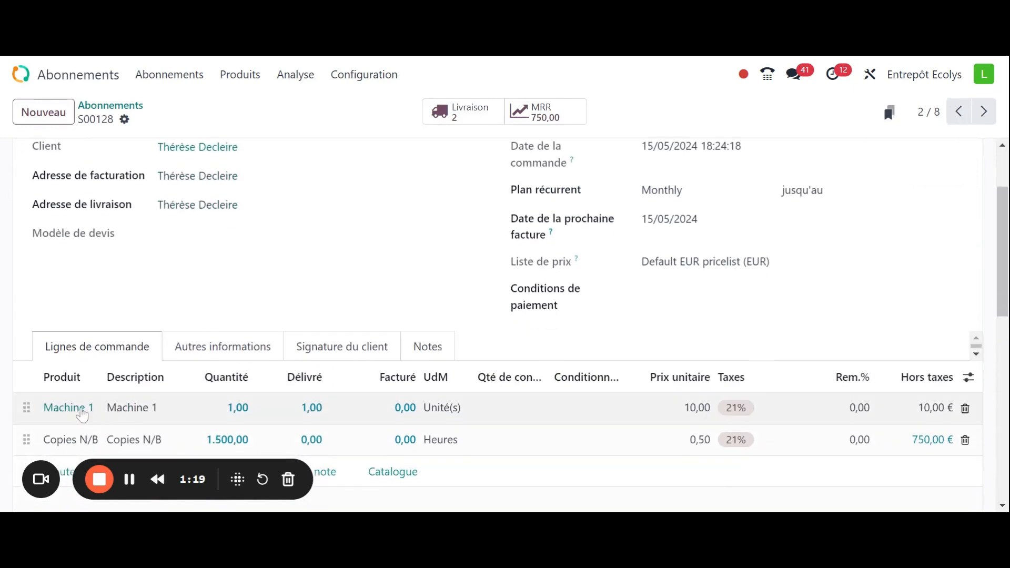
{"action": "scroll", "coordinate": [81, 416], "scroll_direction": "down", "scroll_amount": 1}
{"action": "scroll", "coordinate": [305, 379], "scroll_direction": "up", "scroll_amount": 3}
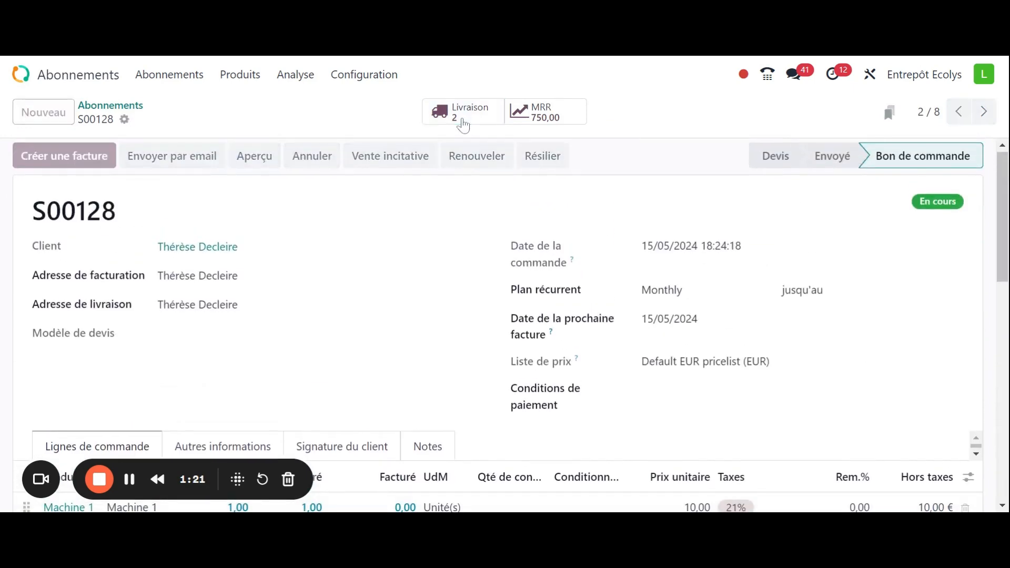
Check the delivery transfers linked to this subscription and return to the subscription list.
{"action": "left_click", "coordinate": [463, 125]}
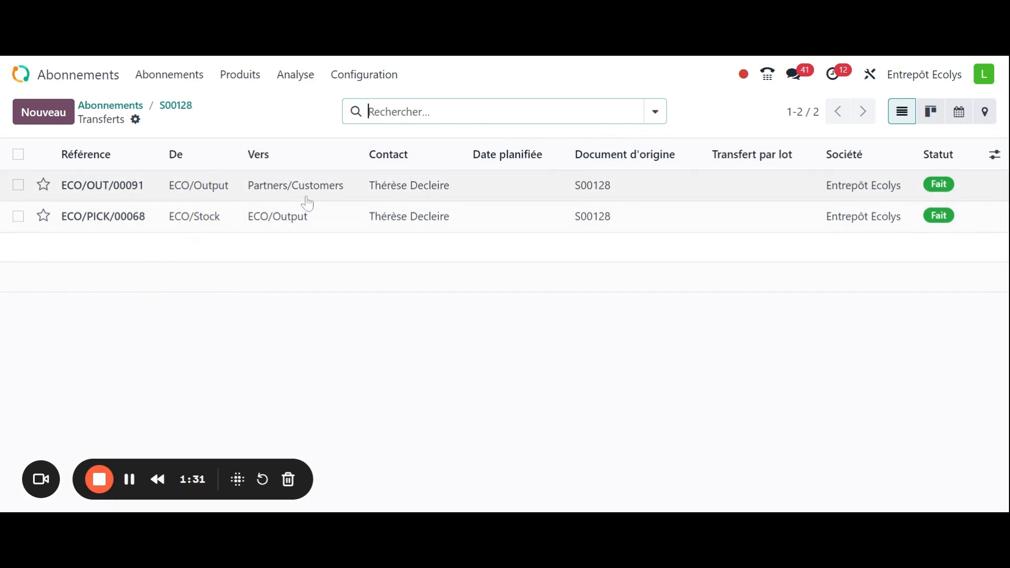
{"action": "left_click", "coordinate": [172, 108]}
{"action": "scroll", "coordinate": [510, 326], "scroll_direction": "down", "scroll_amount": 2}
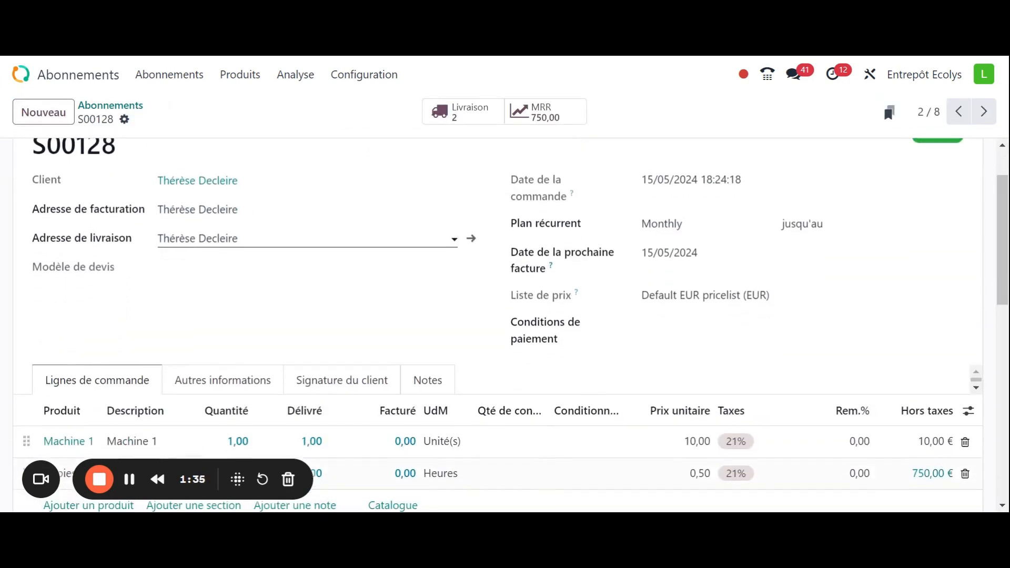
{"action": "scroll", "coordinate": [286, 270], "scroll_direction": "up", "scroll_amount": 4}
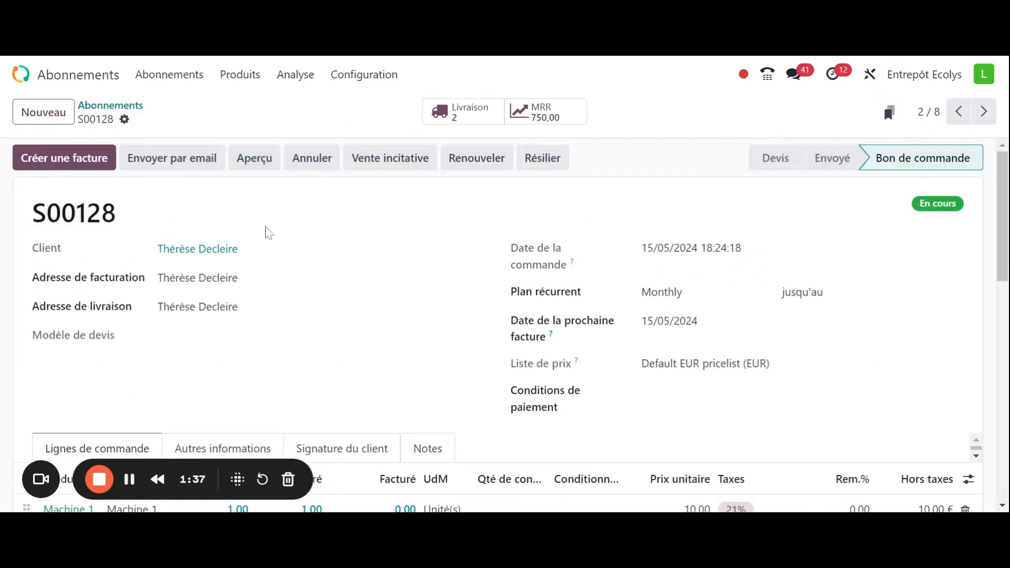
{"action": "left_click", "coordinate": [135, 107]}
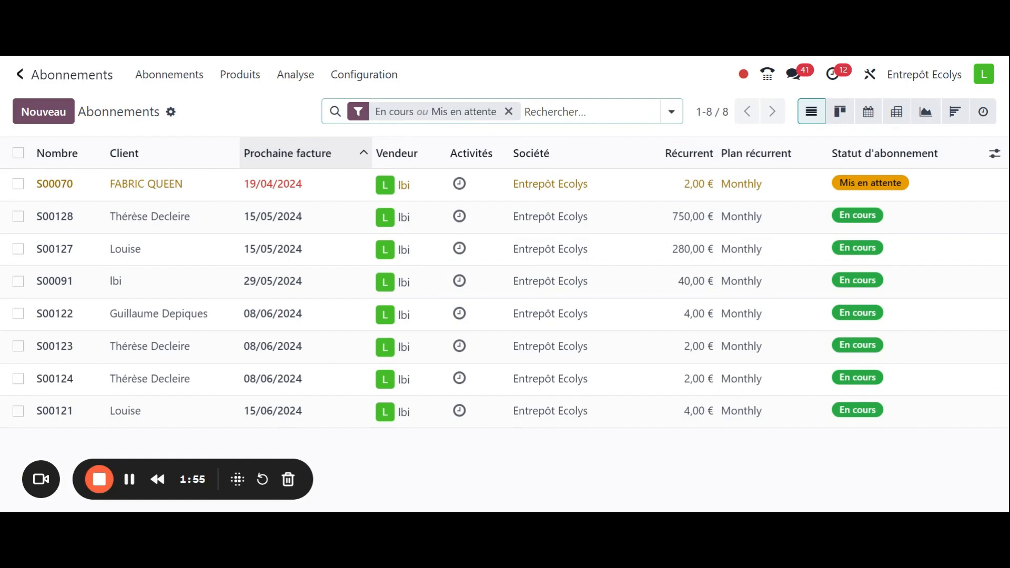
{"action": "left_click", "coordinate": [25, 80]}
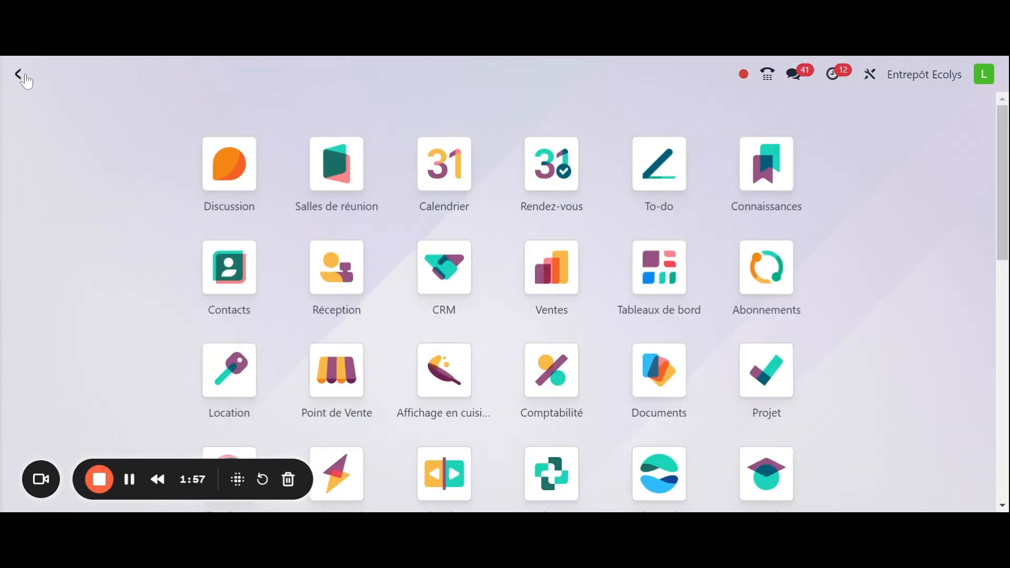
{"action": "left_click", "coordinate": [26, 79]}
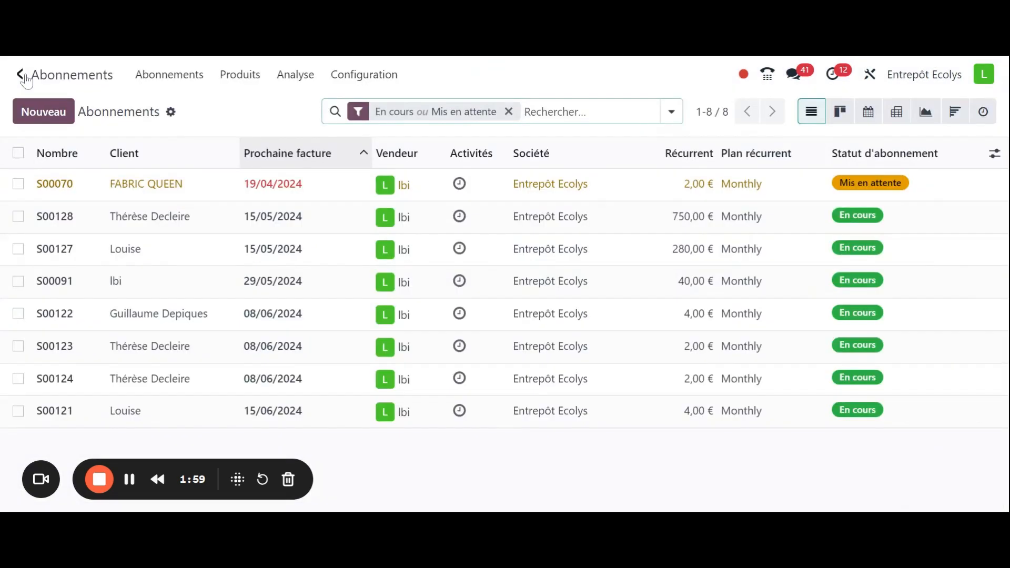
{"action": "left_click", "coordinate": [135, 218]}
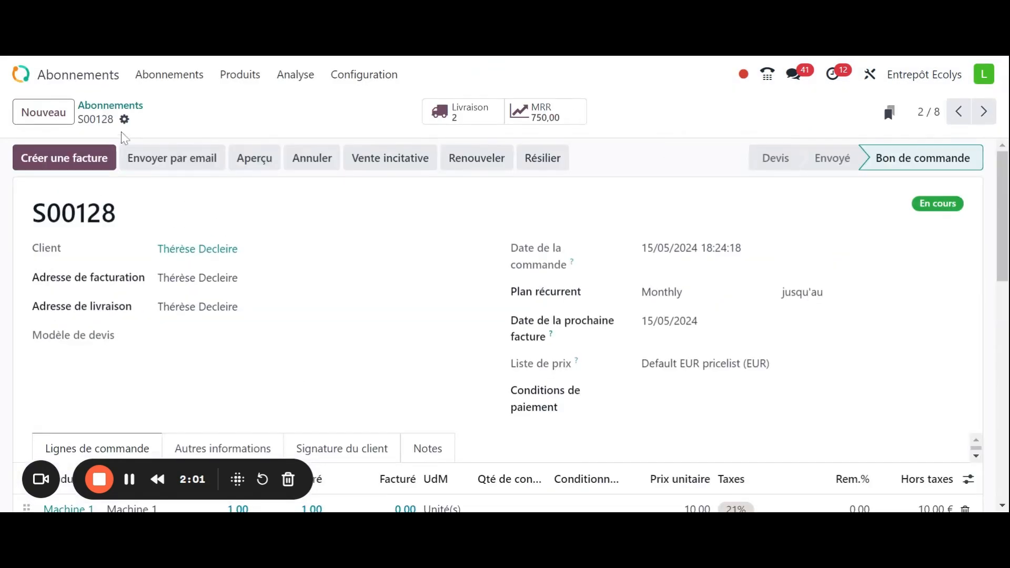
{"action": "left_click", "coordinate": [130, 108]}
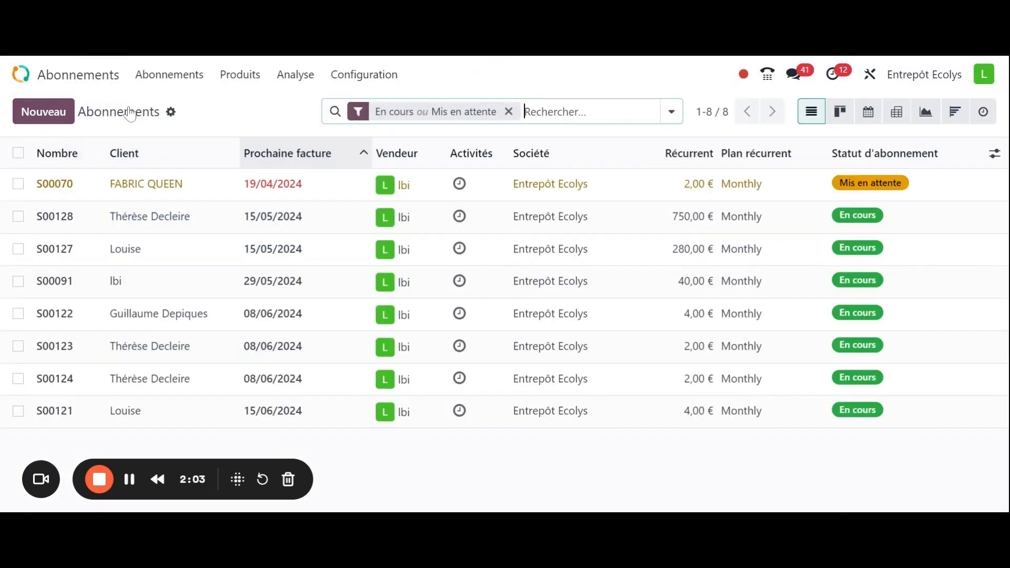
{"action": "left_click", "coordinate": [671, 120]}
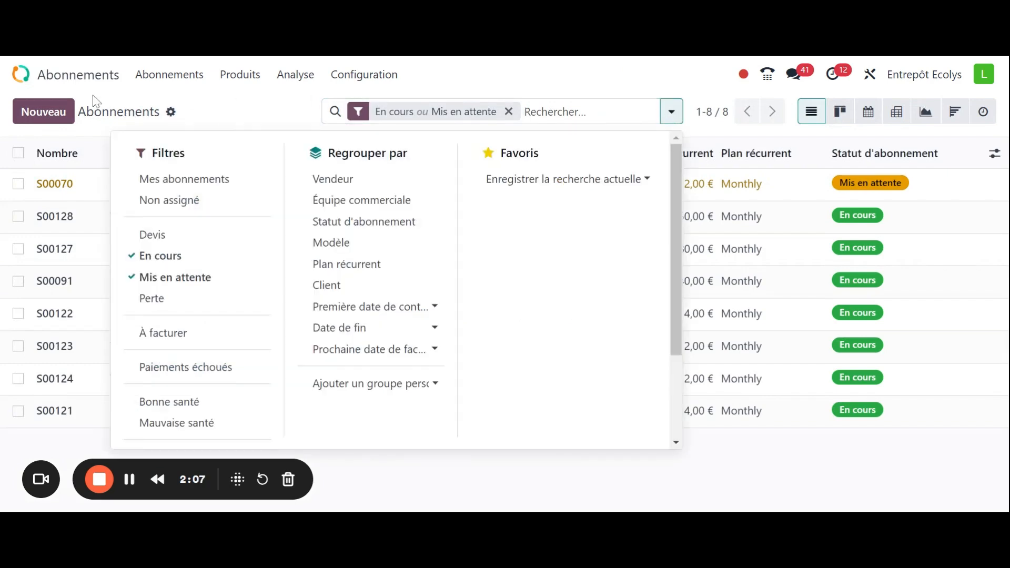
Switch to the Inventaire app and display the Analyse des mouvements report as a list.
{"action": "left_click", "coordinate": [20, 74]}
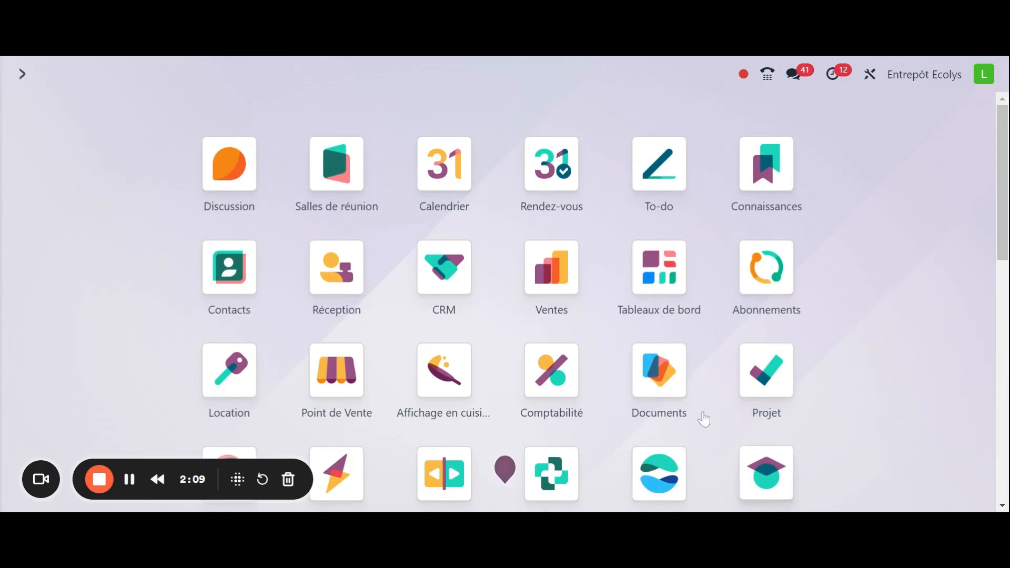
{"action": "type", "text": "in"}
{"action": "key", "text": "Return"}
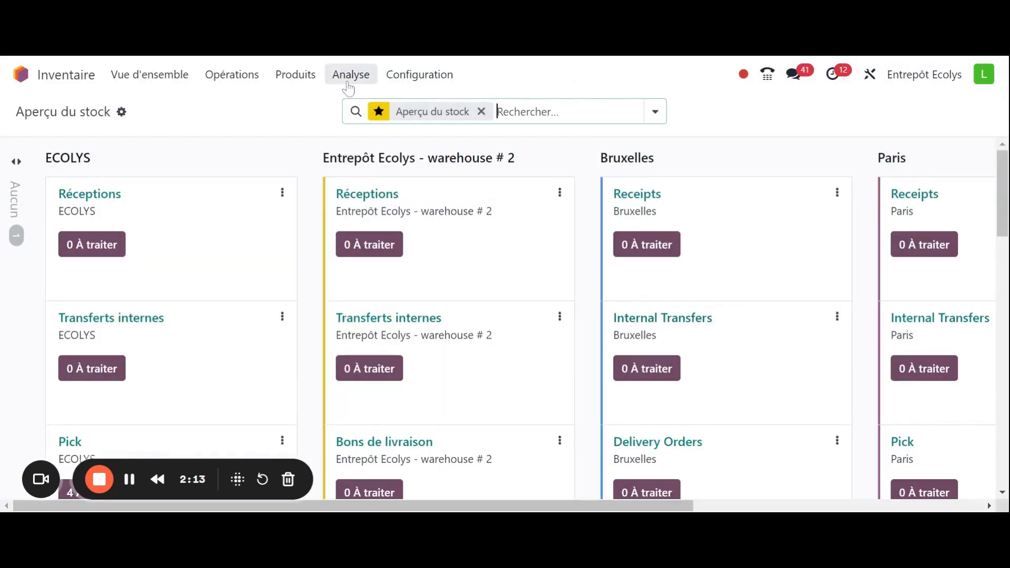
{"action": "left_click", "coordinate": [347, 87]}
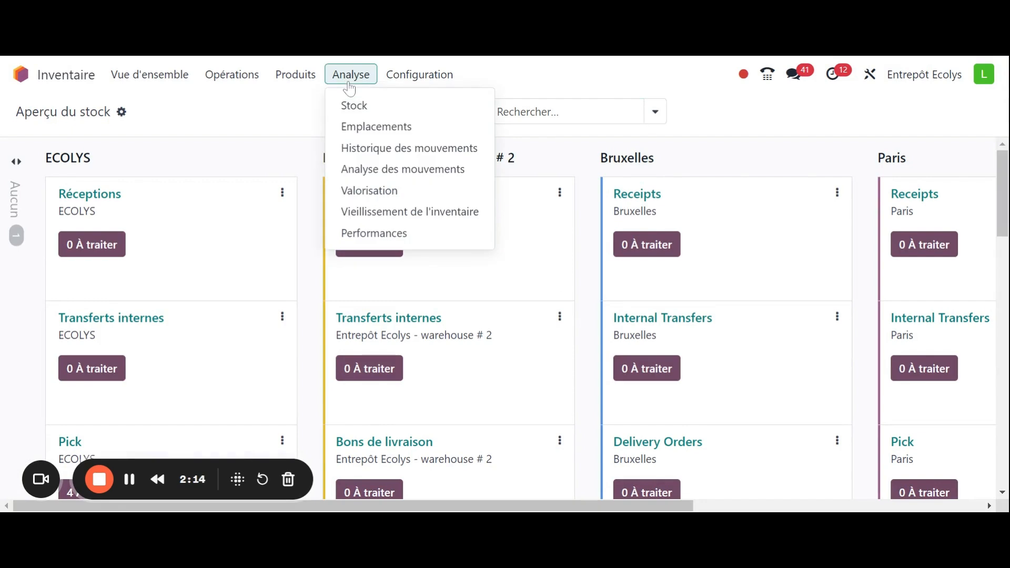
{"action": "left_click", "coordinate": [394, 171]}
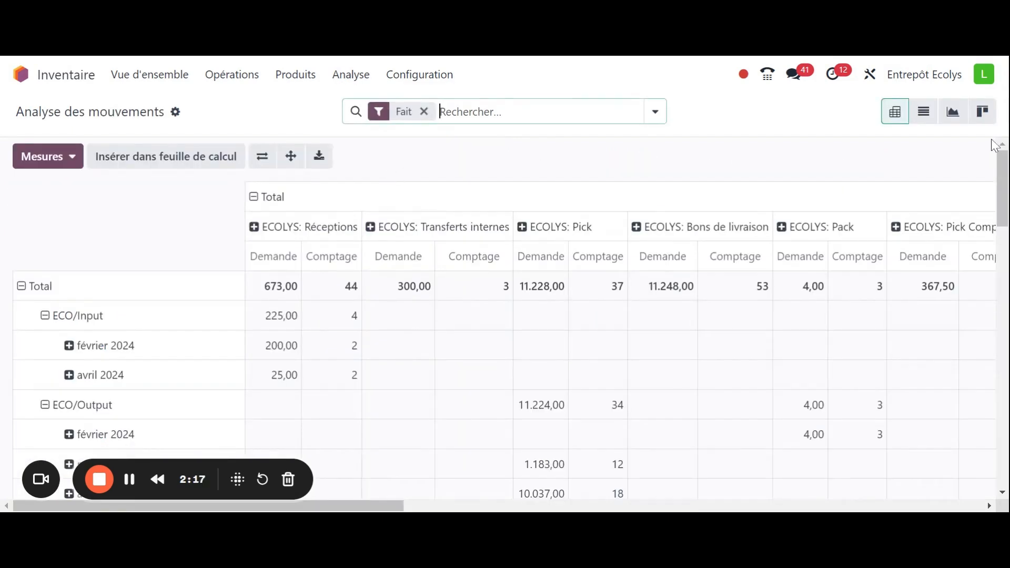
{"action": "left_click", "coordinate": [923, 112]}
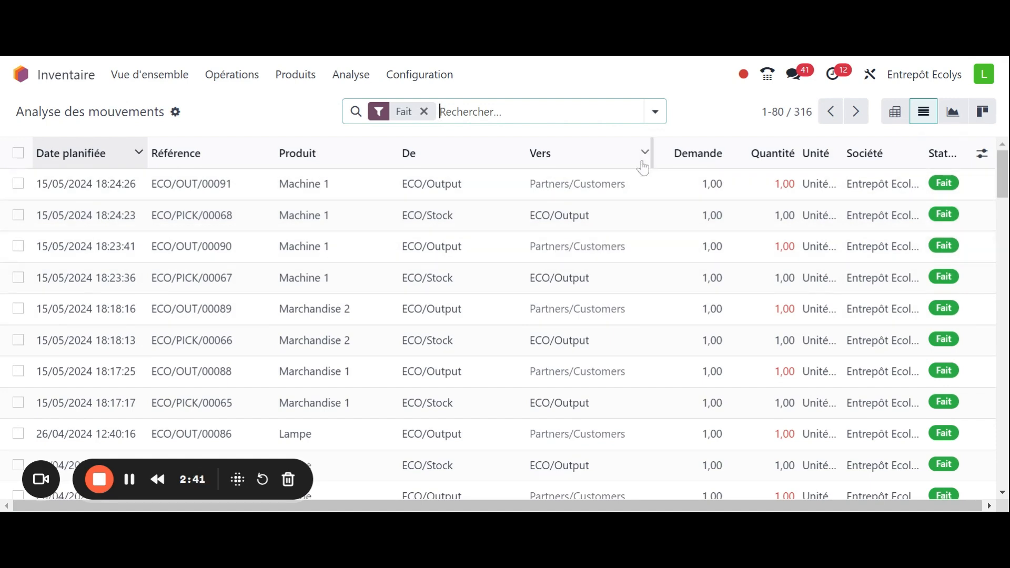
Add the Sortant filter to the stock moves already filtered on Fait.
{"action": "left_click", "coordinate": [653, 120]}
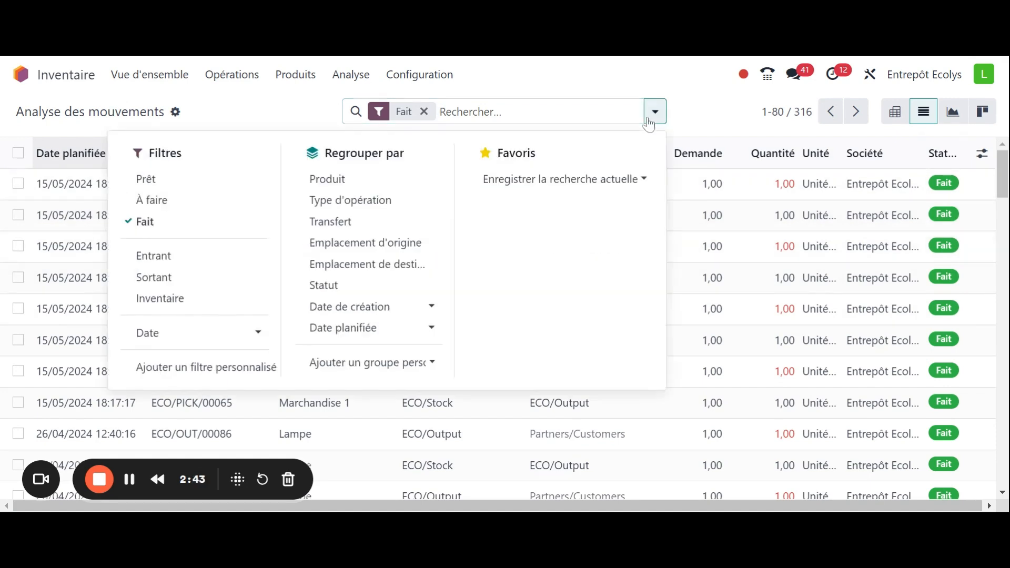
{"action": "left_click", "coordinate": [195, 278]}
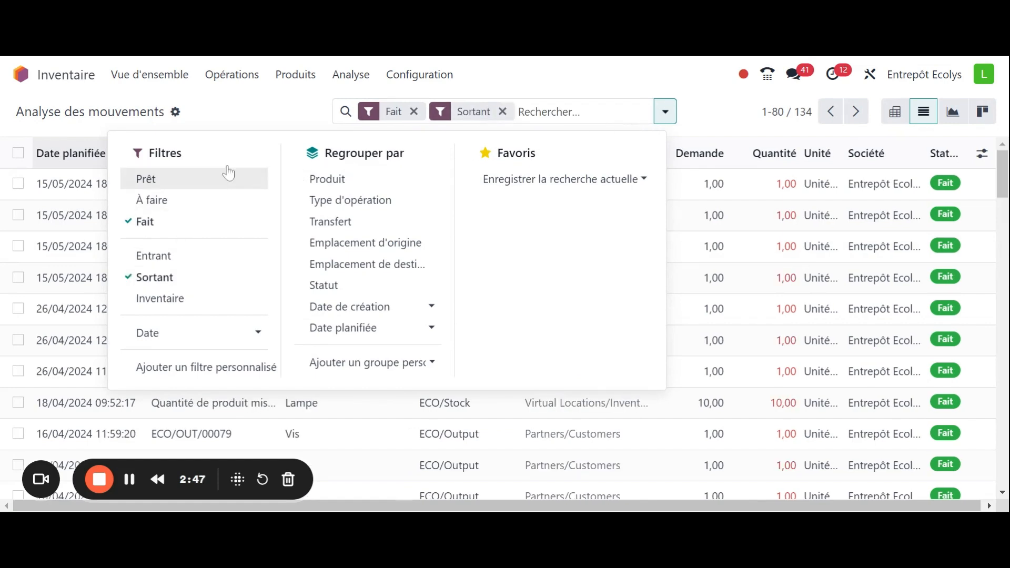
{"action": "left_click", "coordinate": [248, 107]}
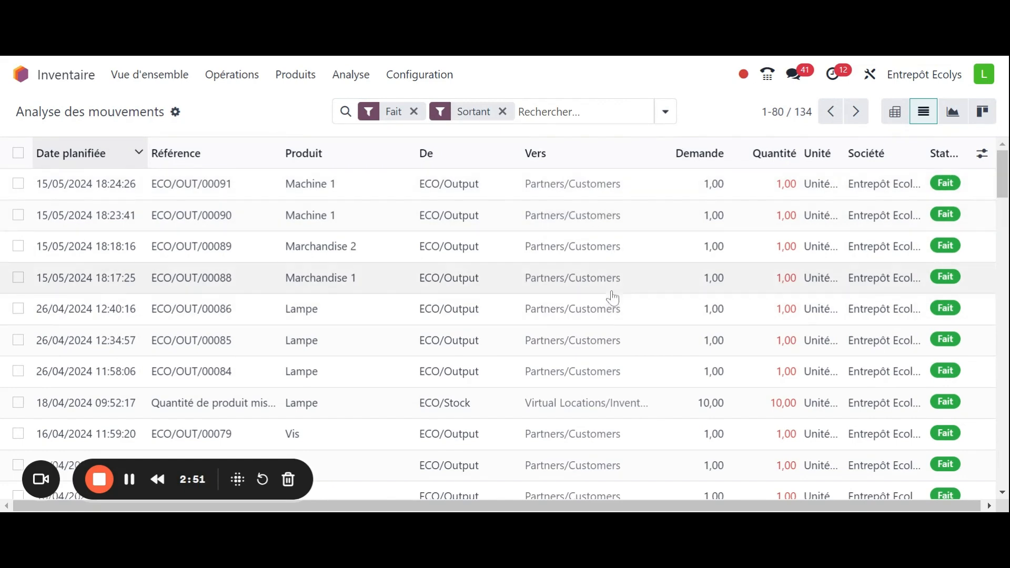
Filter the outgoing moves with a custom rule where Adresse de destination equals the chosen customer.
{"action": "left_click", "coordinate": [665, 111]}
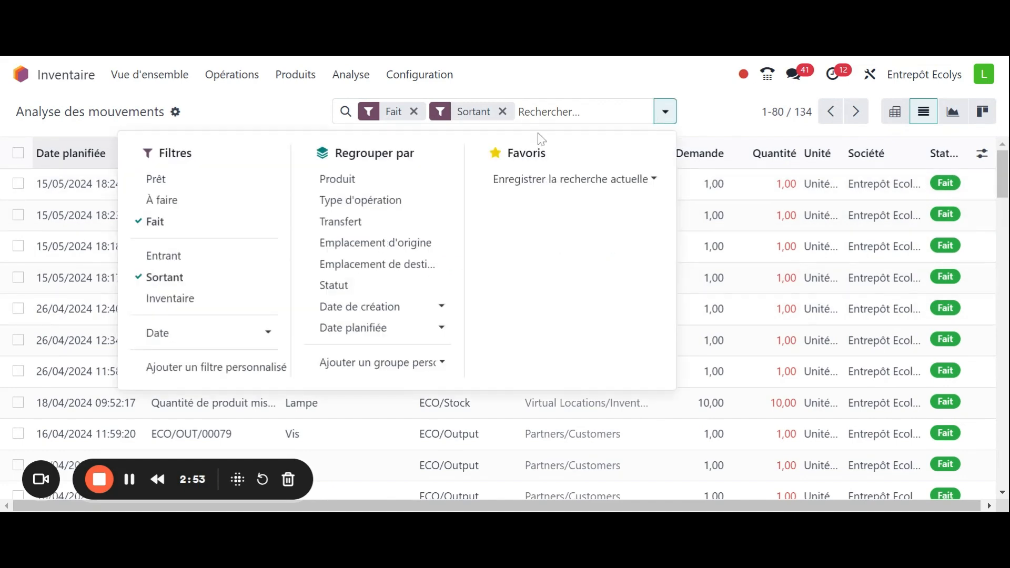
{"action": "left_click", "coordinate": [208, 368]}
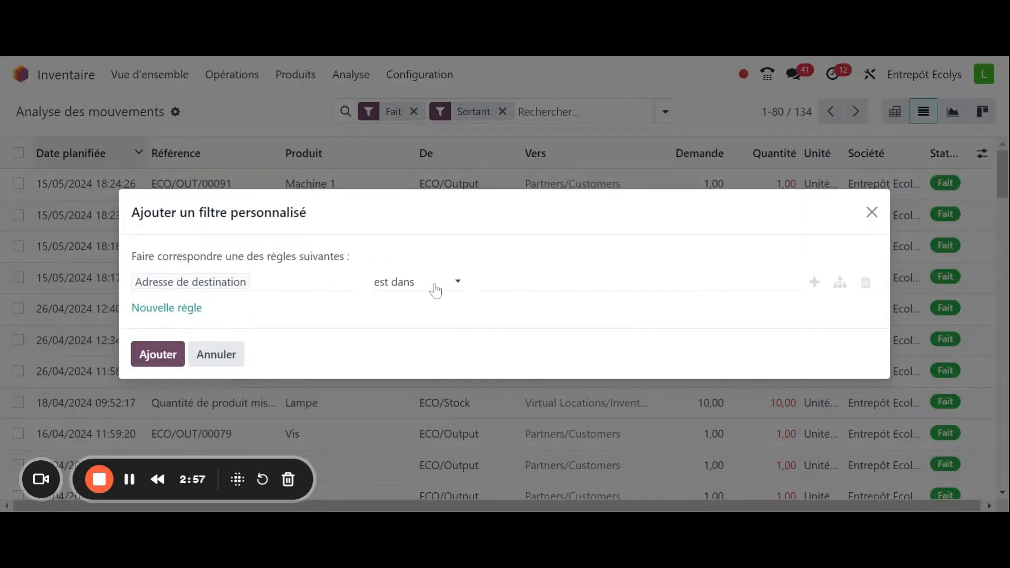
{"action": "left_click", "coordinate": [429, 334]}
{"action": "left_click", "coordinate": [532, 283]}
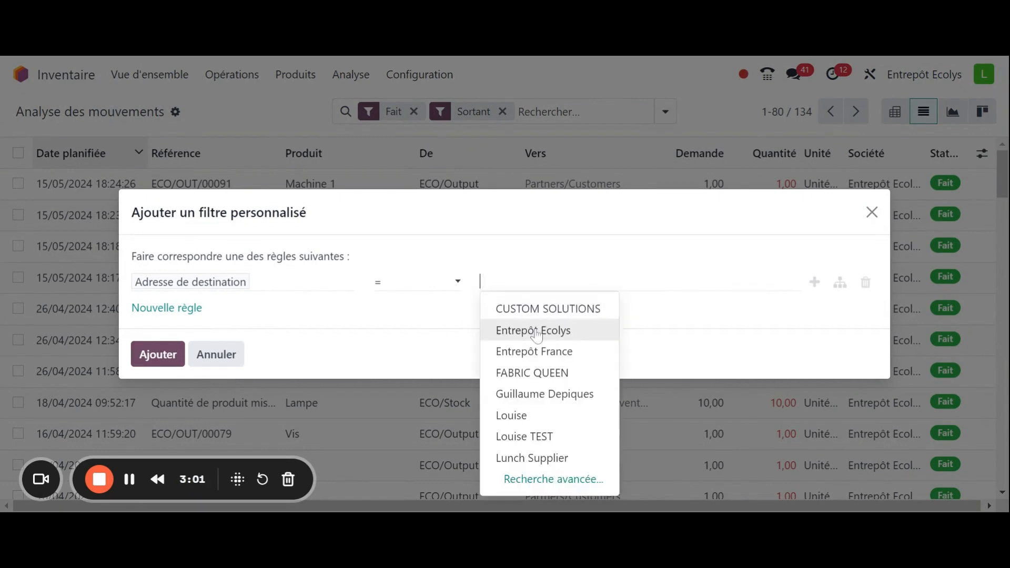
{"action": "left_click", "coordinate": [551, 416]}
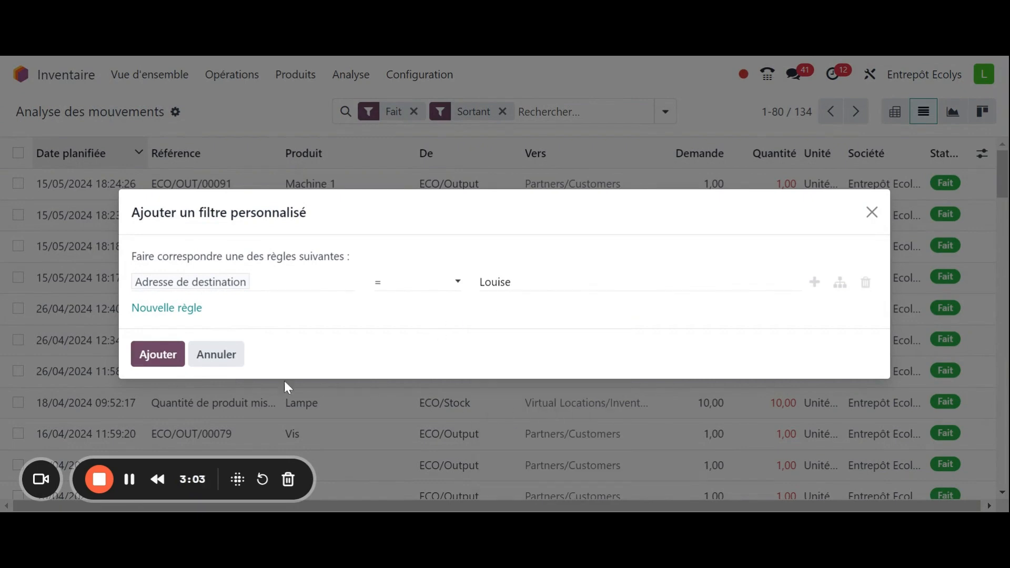
{"action": "left_click", "coordinate": [158, 354]}
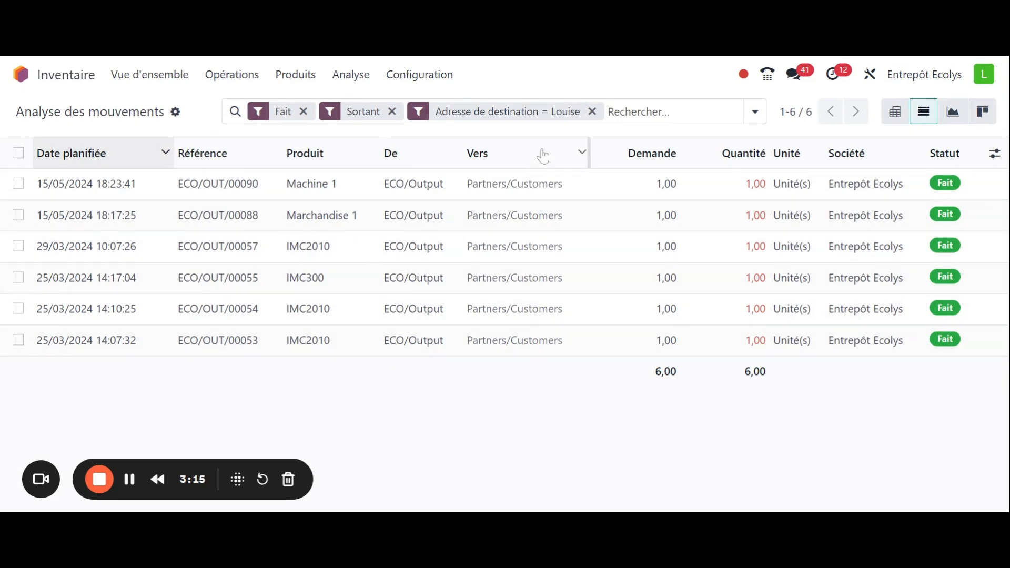
Replace the destination address filter with a custom filter where Produit equals Machine 1.
{"action": "left_click", "coordinate": [592, 113]}
{"action": "left_click", "coordinate": [661, 117]}
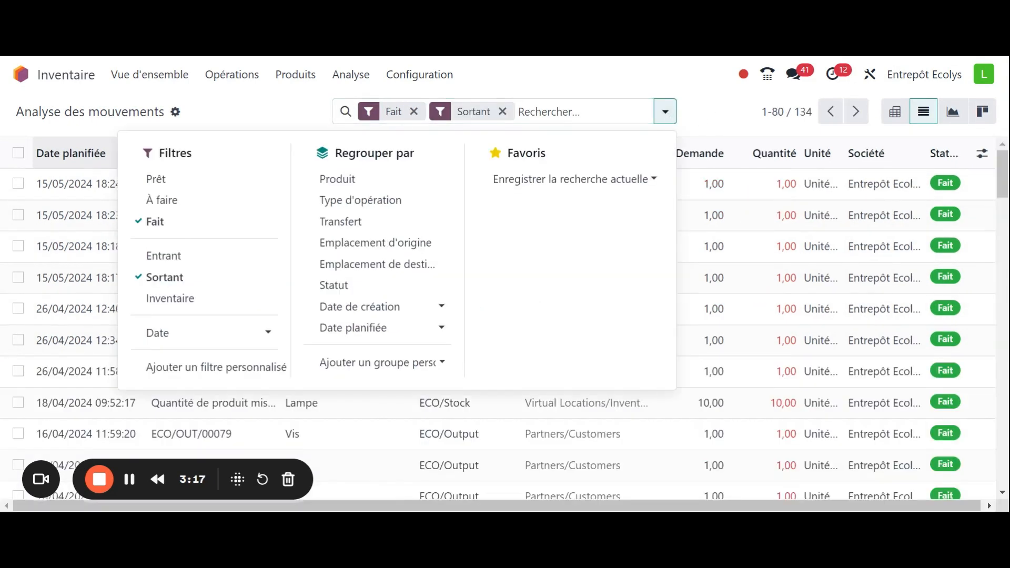
{"action": "left_click", "coordinate": [197, 378]}
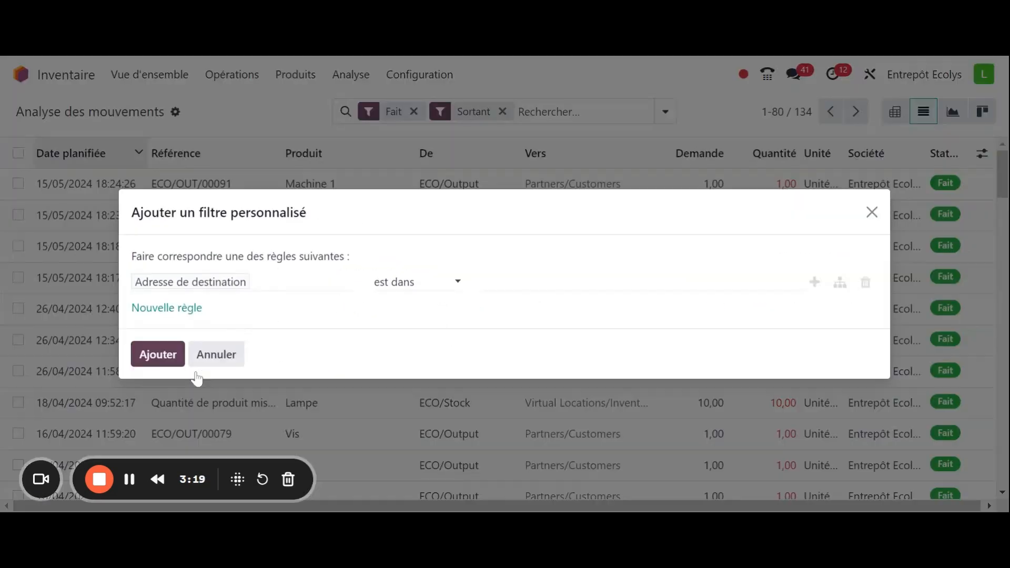
{"action": "left_click", "coordinate": [267, 289]}
{"action": "type", "text": "produi"}
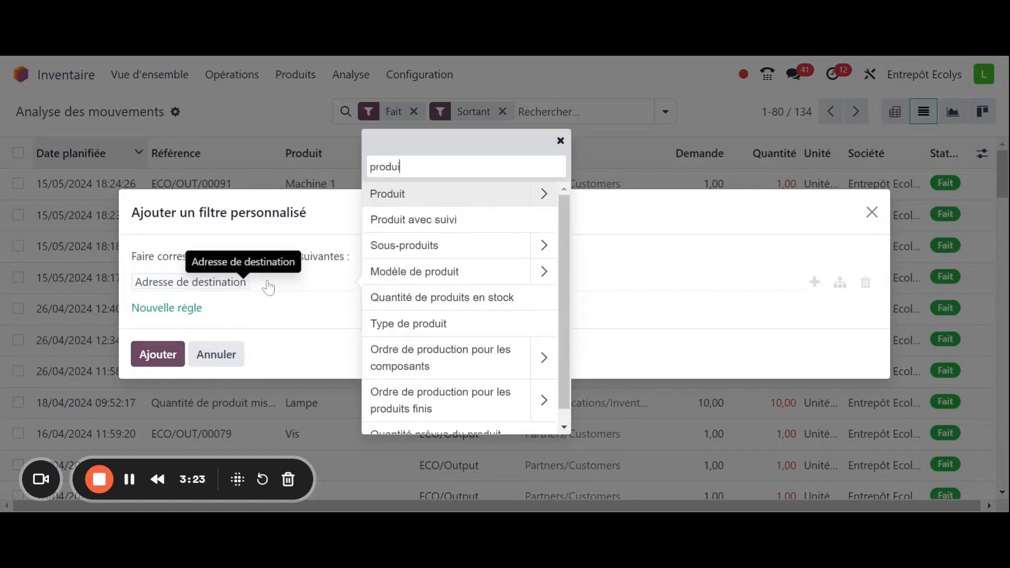
{"action": "left_click", "coordinate": [442, 196]}
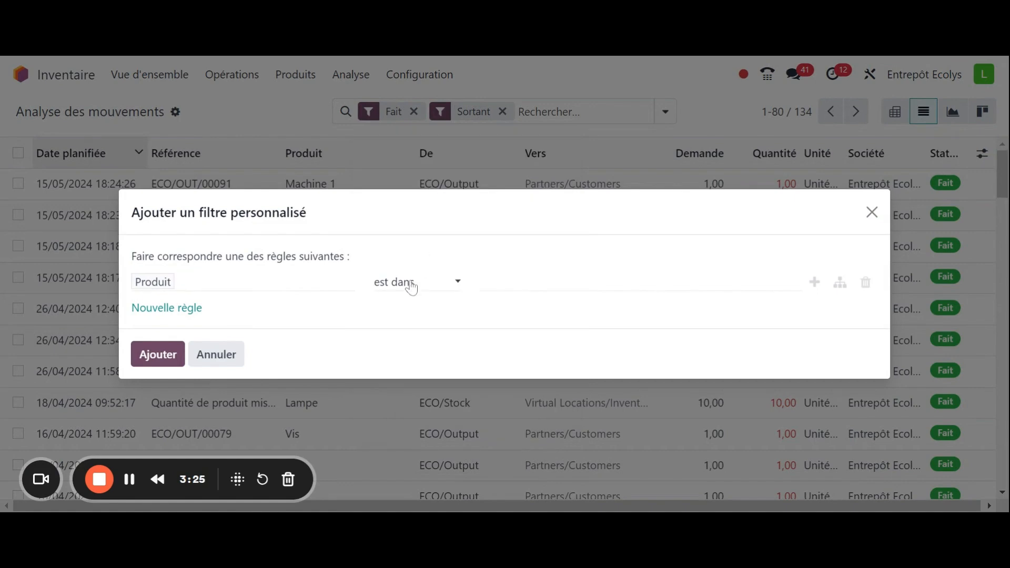
{"action": "left_click", "coordinate": [639, 282]}
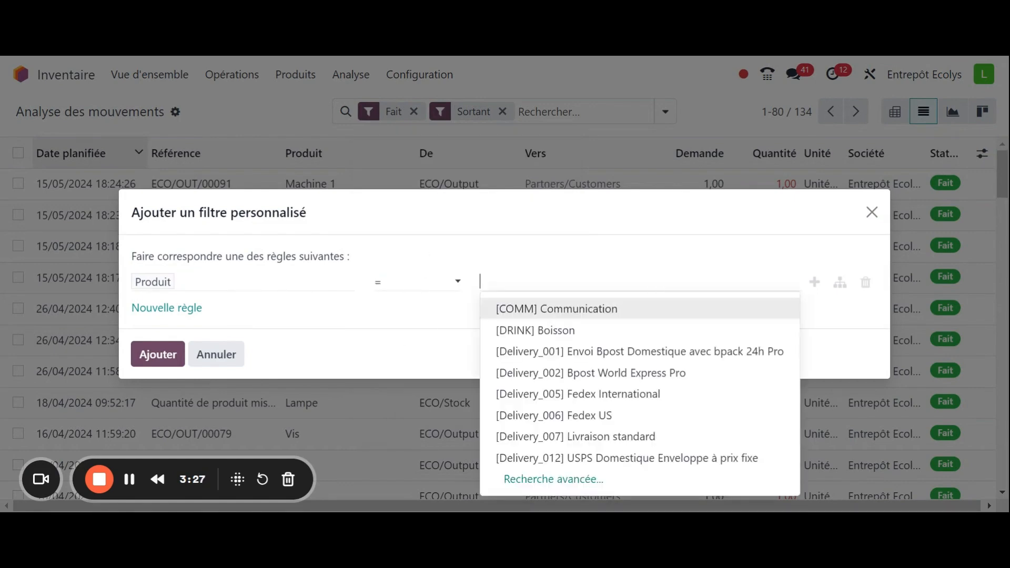
{"action": "type", "text": "machine"}
{"action": "left_click", "coordinate": [526, 313]}
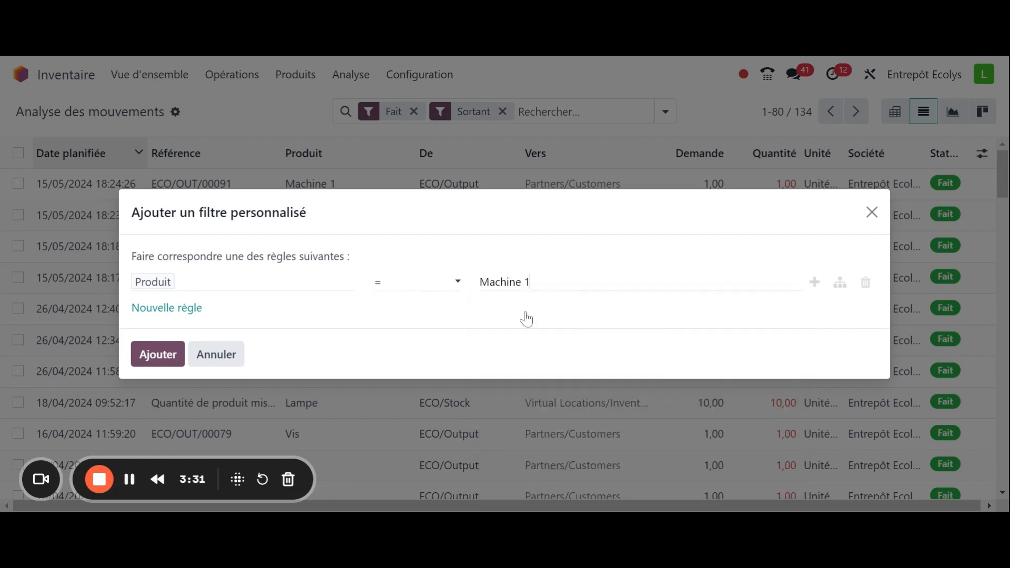
{"action": "left_click", "coordinate": [148, 355]}
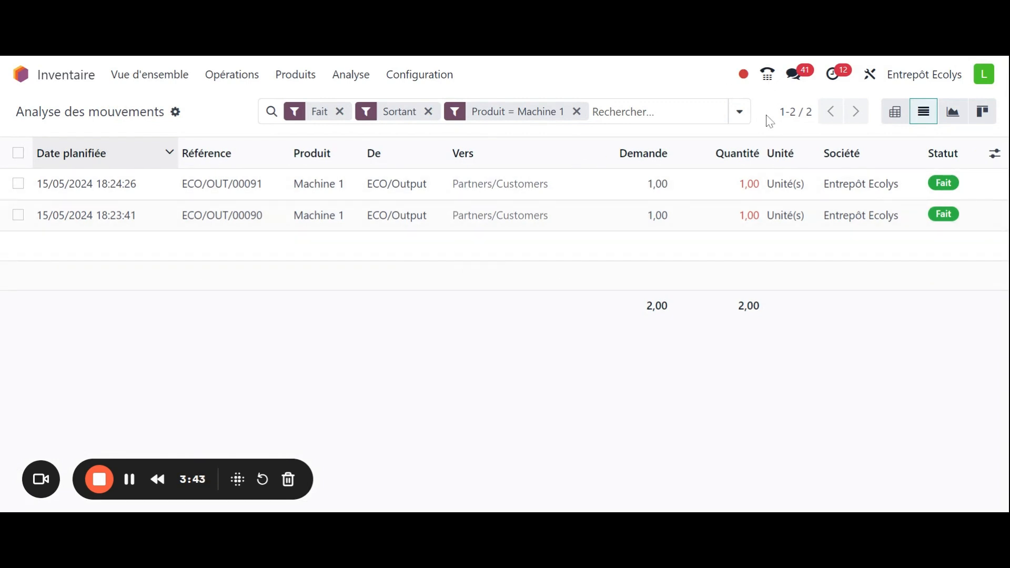
Open the moves list in Studio and show its invisible elements.
{"action": "left_click", "coordinate": [869, 77]}
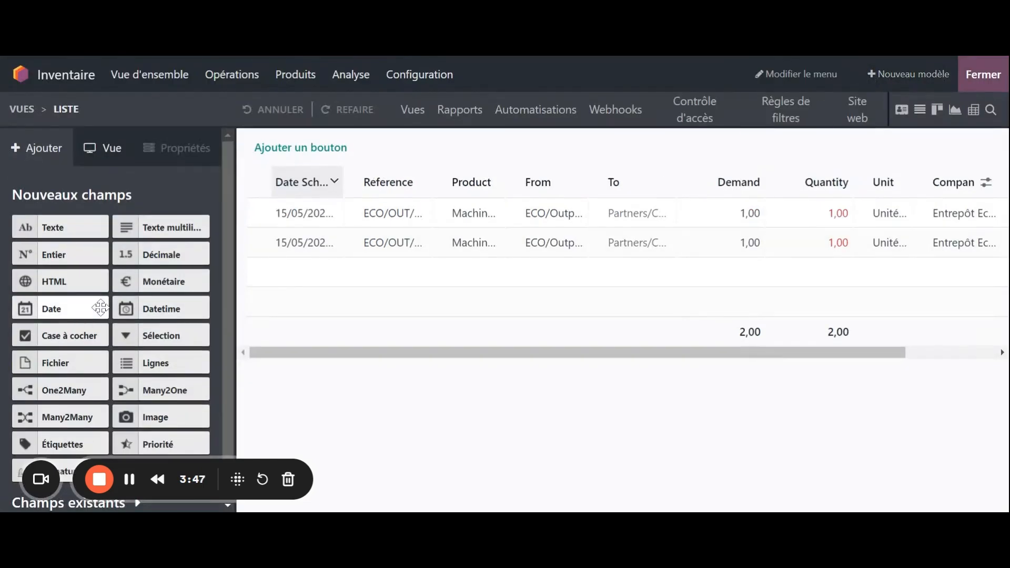
{"action": "left_click", "coordinate": [108, 149]}
{"action": "scroll", "coordinate": [49, 276], "scroll_direction": "down", "scroll_amount": 1}
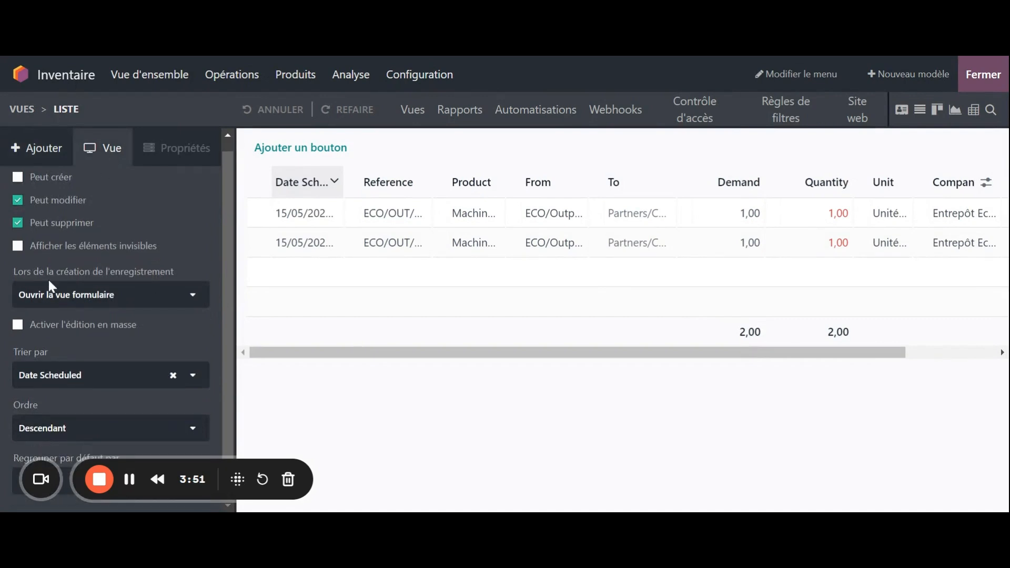
{"action": "left_click", "coordinate": [17, 249]}
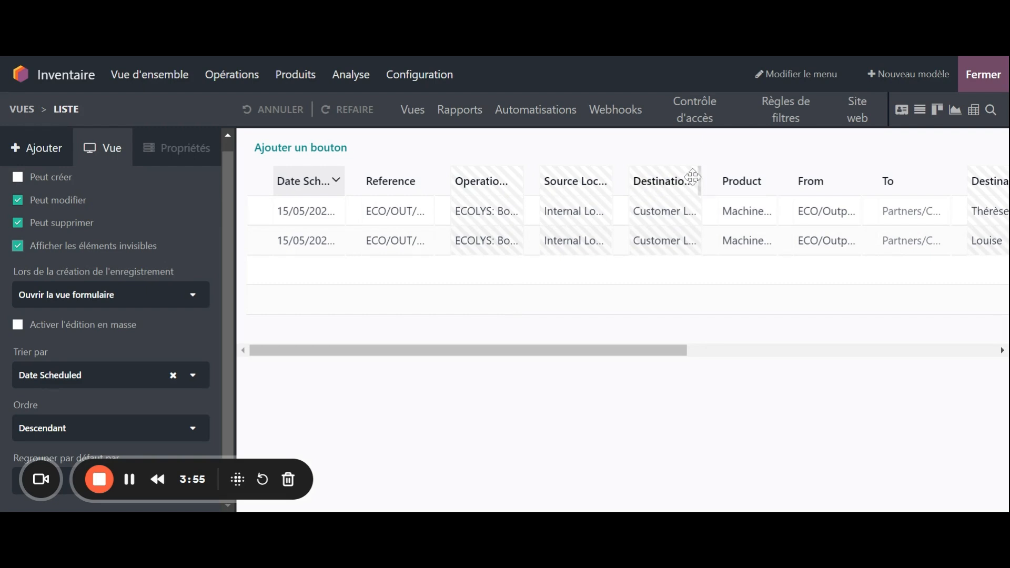
Make the Destination Address column visible, close Studio, and widen that column in the moves report.
{"action": "scroll", "coordinate": [695, 178], "scroll_direction": "right", "scroll_amount": 5}
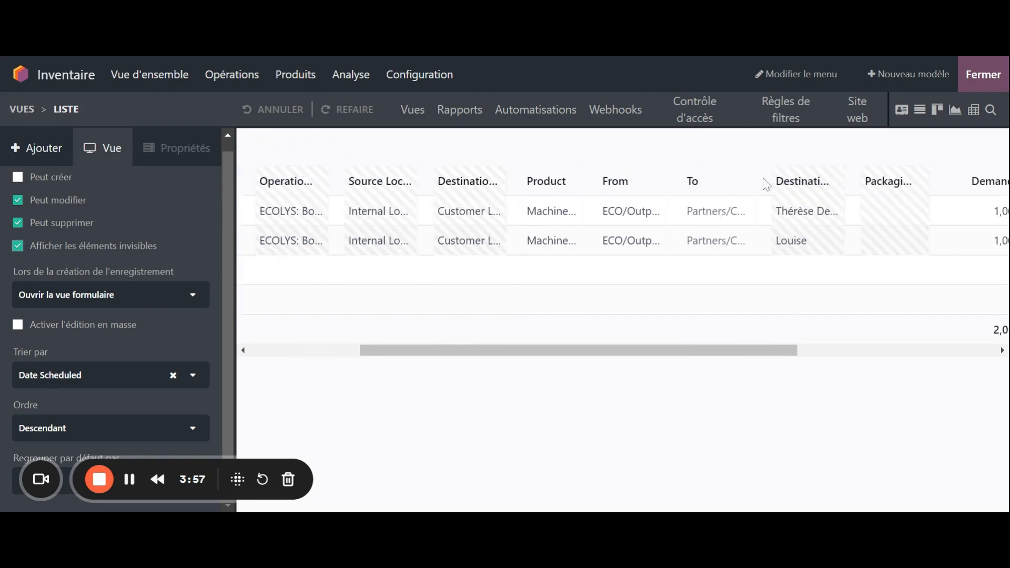
{"action": "left_click", "coordinate": [803, 179]}
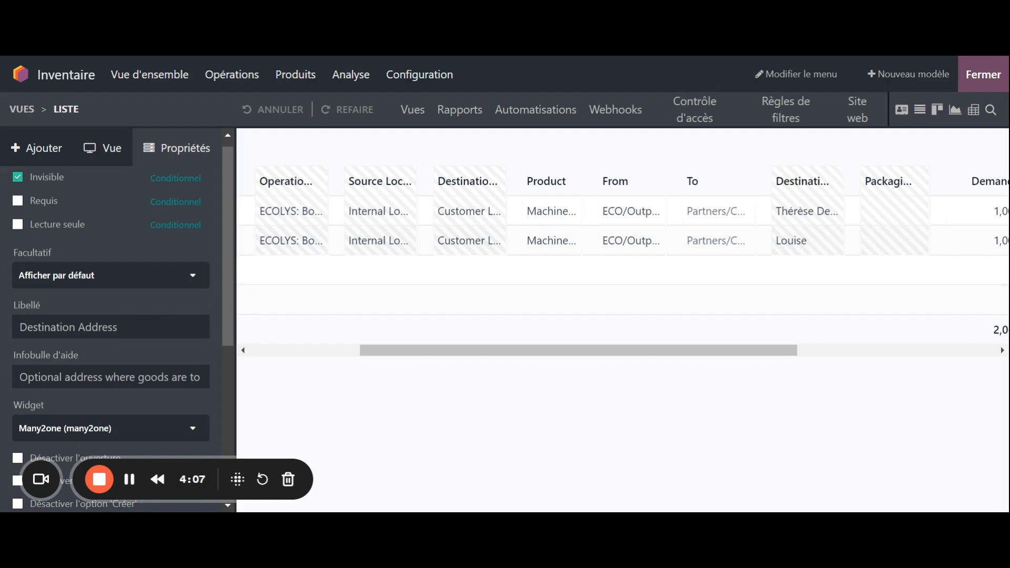
{"action": "left_click", "coordinate": [19, 178]}
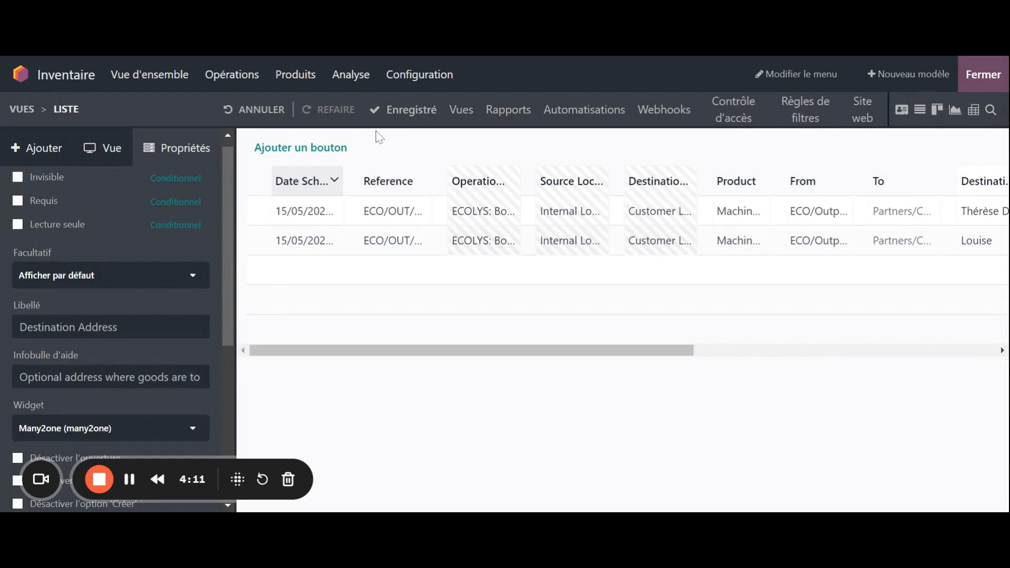
{"action": "left_click", "coordinate": [969, 81]}
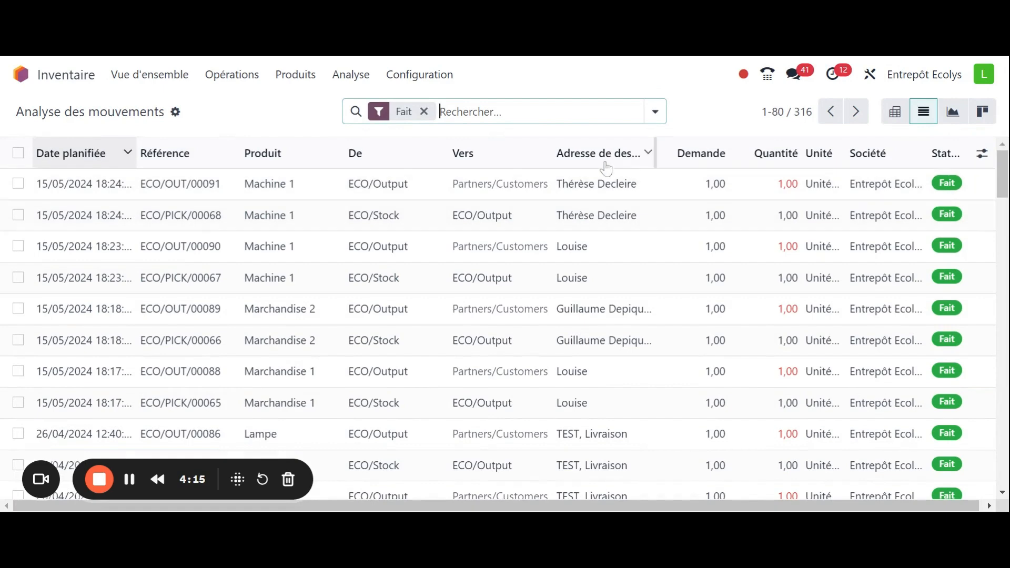
{"action": "left_click_drag", "start_coordinate": [656, 153], "coordinate": [706, 153]}
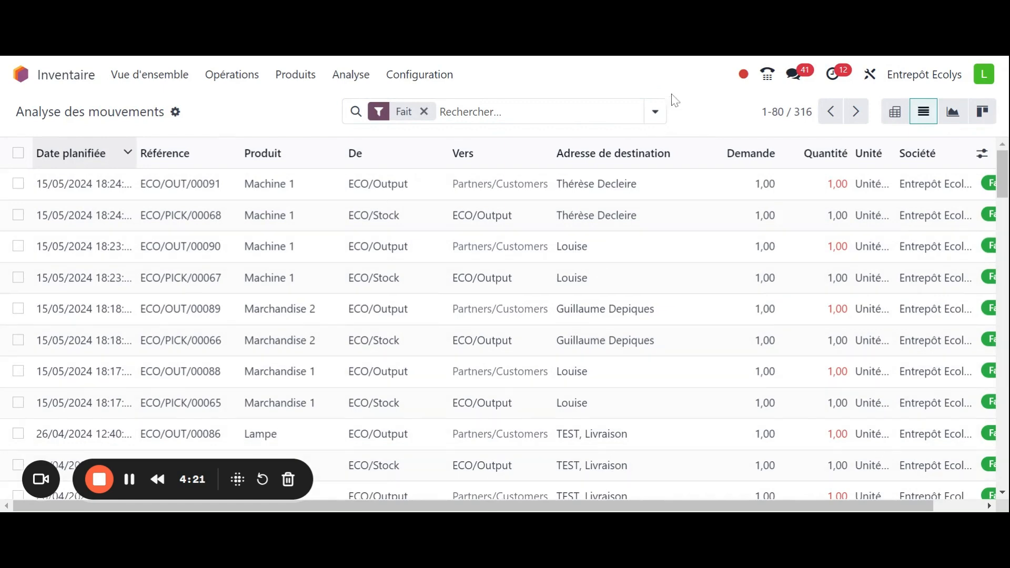
Filter the completed moves on Sortant and add a custom filter where Produit equals Machine 1.
{"action": "left_click", "coordinate": [656, 115]}
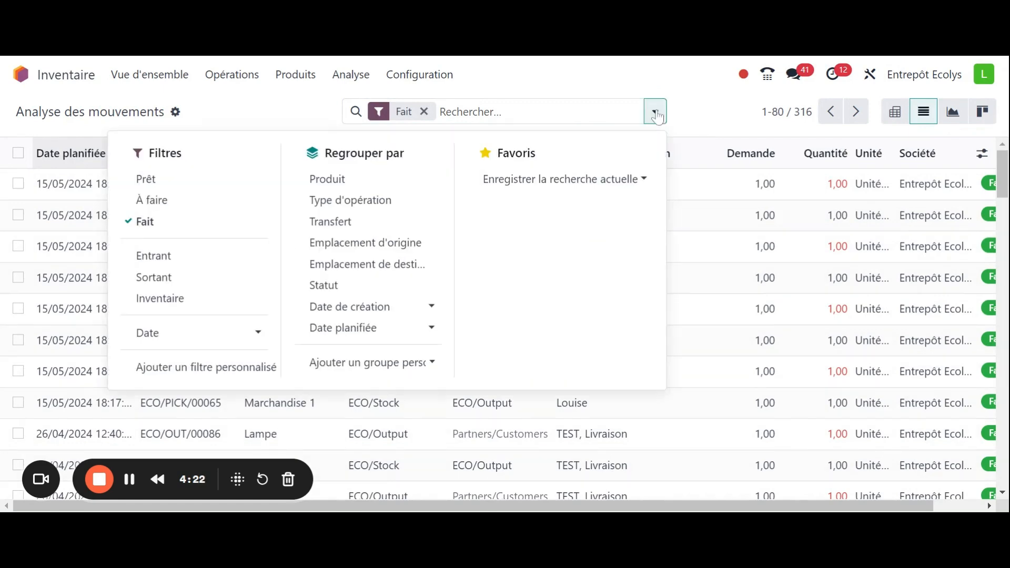
{"action": "left_click", "coordinate": [189, 278]}
{"action": "left_click", "coordinate": [192, 367]}
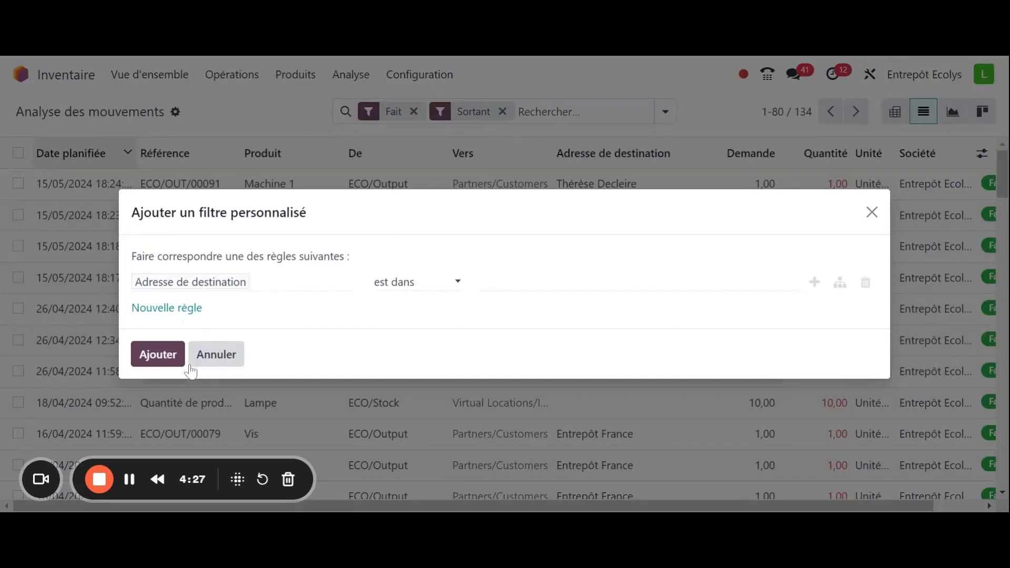
{"action": "left_click", "coordinate": [255, 288]}
{"action": "type", "text": "produi"}
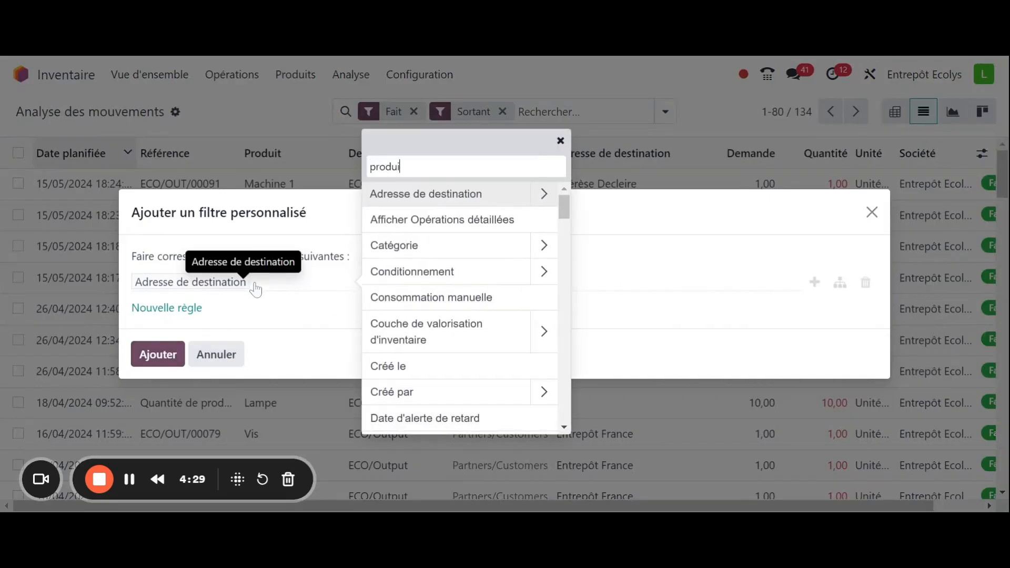
{"action": "left_click", "coordinate": [463, 195]}
{"action": "left_click", "coordinate": [396, 284]}
{"action": "left_click", "coordinate": [390, 340]}
{"action": "left_click", "coordinate": [527, 282]}
{"action": "type", "text": "machin"}
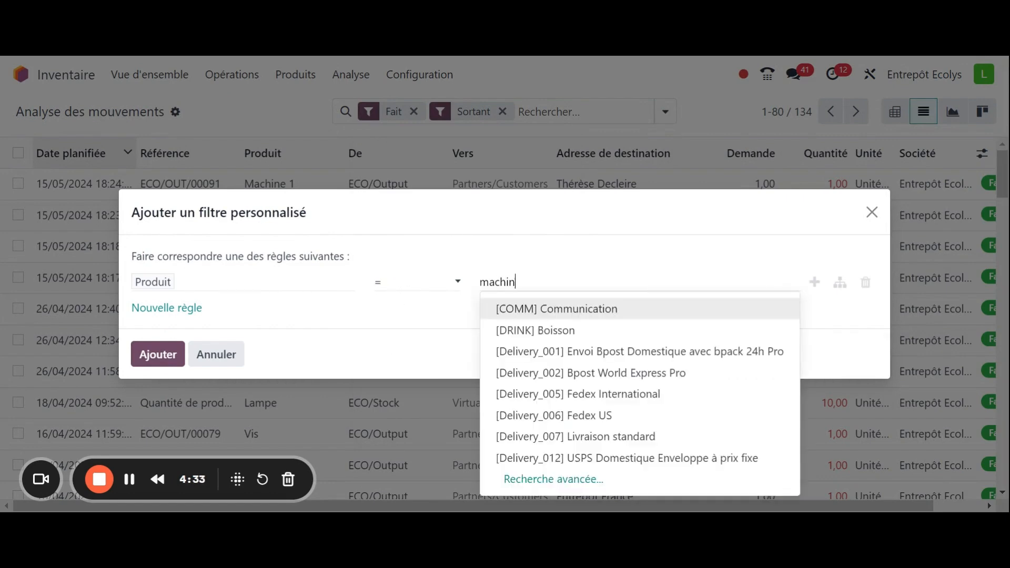
{"action": "type", "text": "e"}
{"action": "left_click", "coordinate": [506, 308]}
{"action": "left_click", "coordinate": [158, 354]}
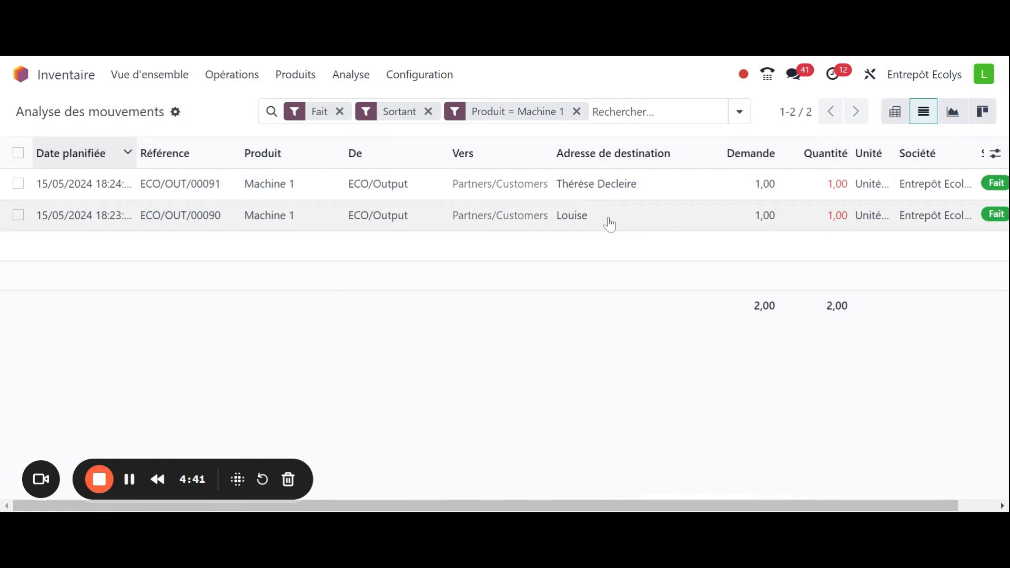
Review the filtered Machine 1 deliveries with their destination addresses and return to the app overview.
{"action": "scroll", "coordinate": [610, 225], "scroll_direction": "right", "scroll_amount": 1}
{"action": "scroll", "coordinate": [611, 225], "scroll_direction": "left", "scroll_amount": 1}
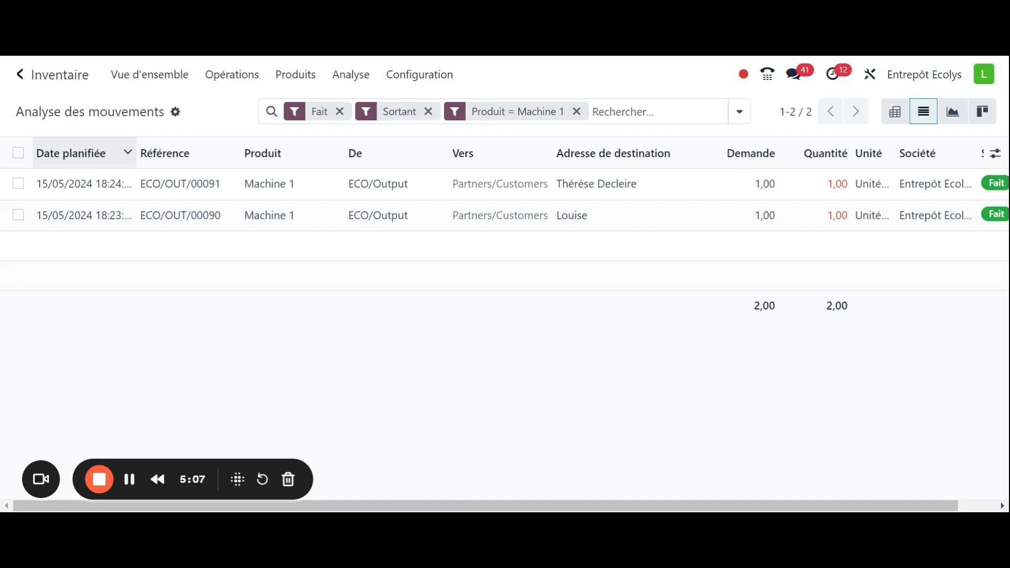
{"action": "left_click", "coordinate": [21, 75]}
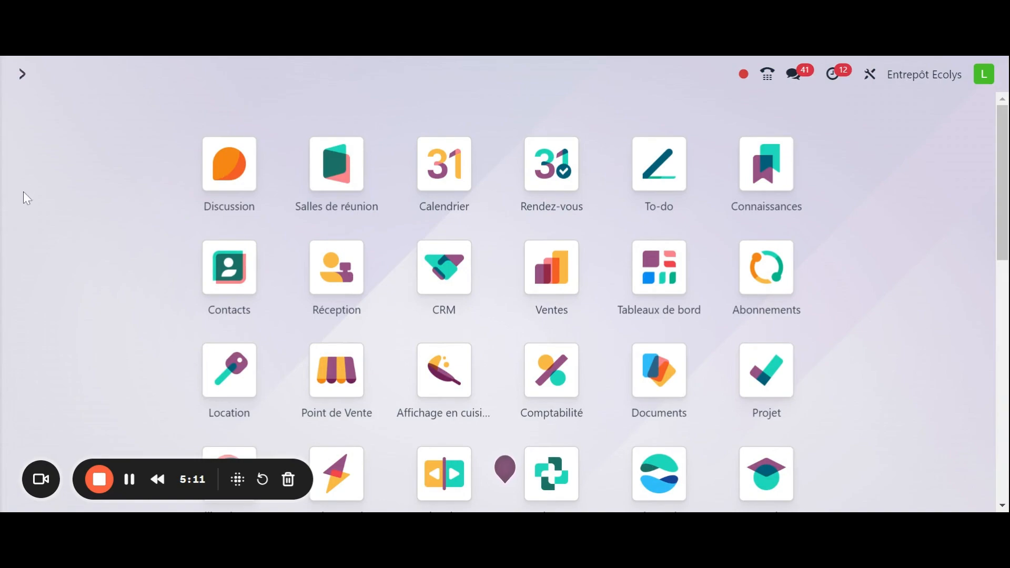
{"action": "left_click", "coordinate": [92, 480]}
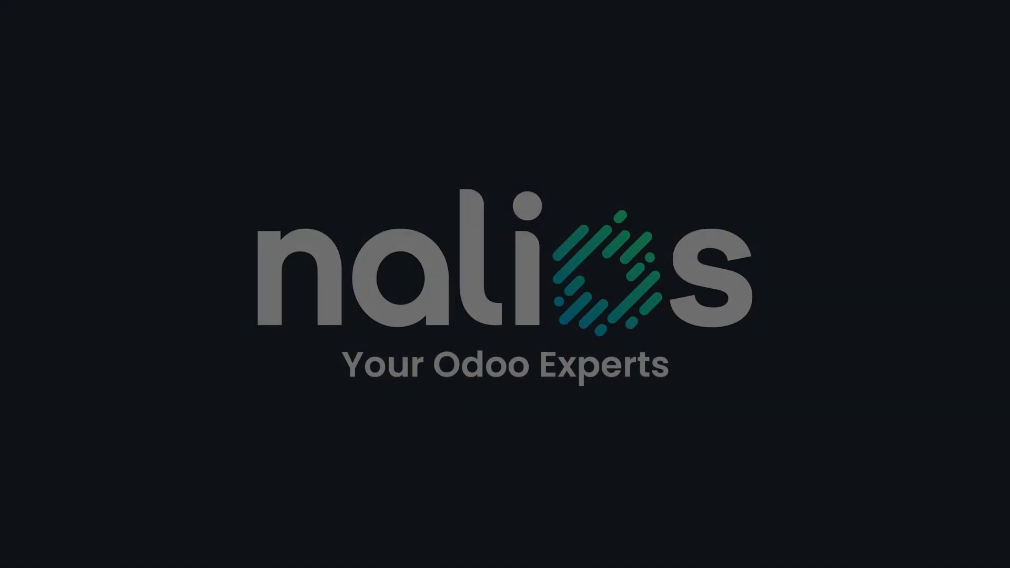